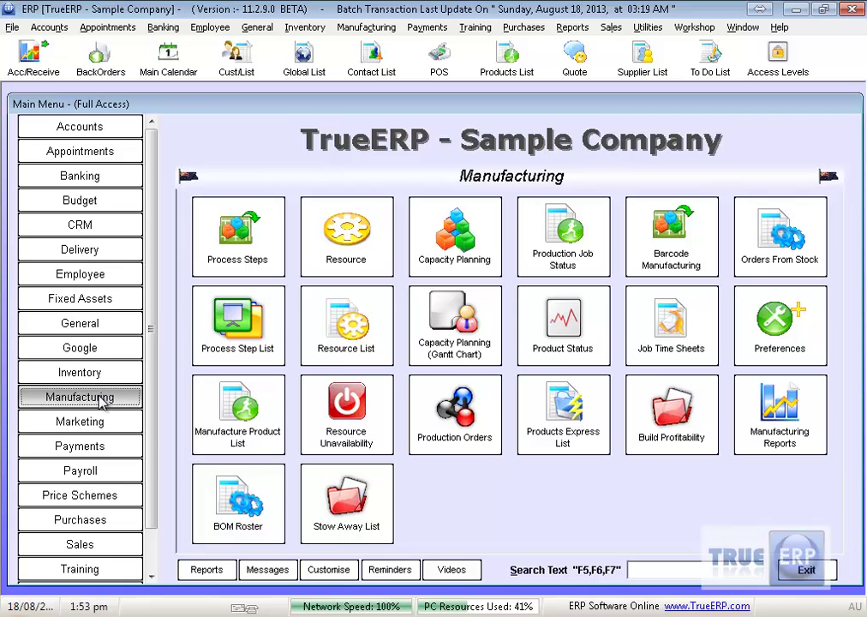
Look through the functions offered in the Accounts, Budget, Employee, Manufacturing and Purchases modules.
left_click(98, 127)
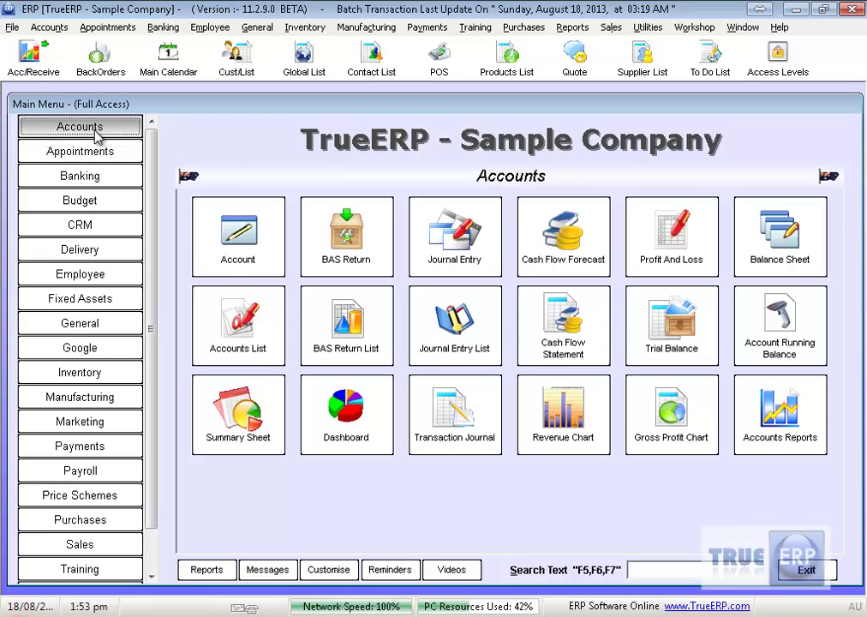
left_click(92, 201)
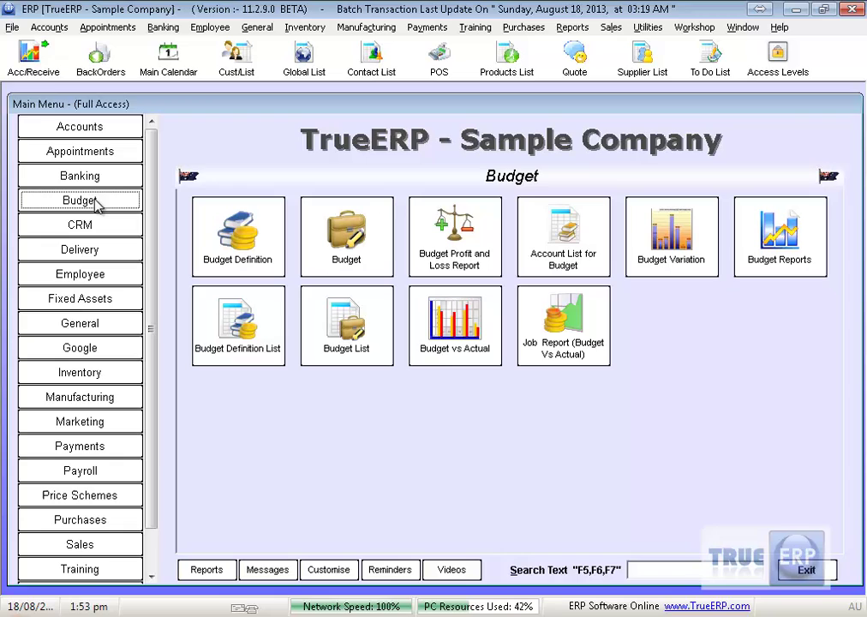
left_click(106, 275)
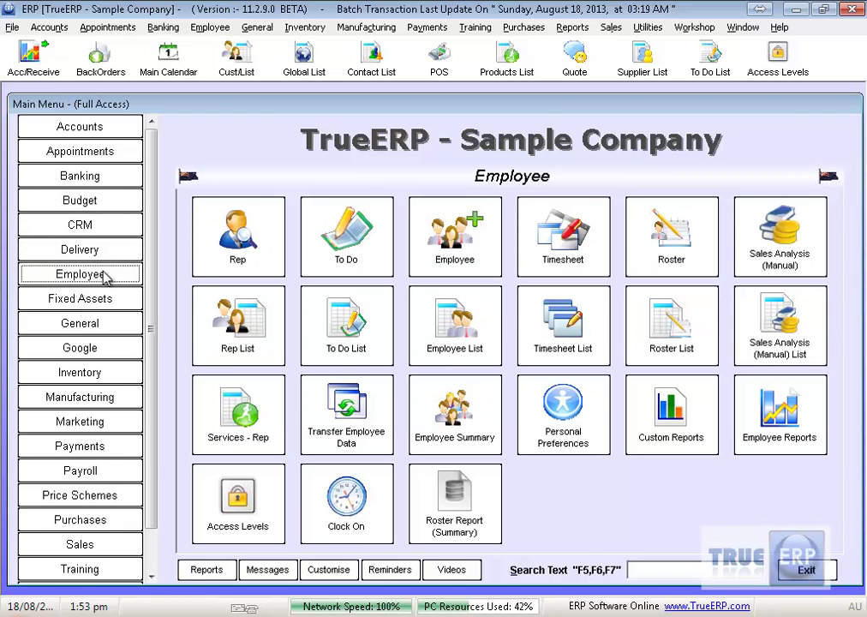
left_click(109, 398)
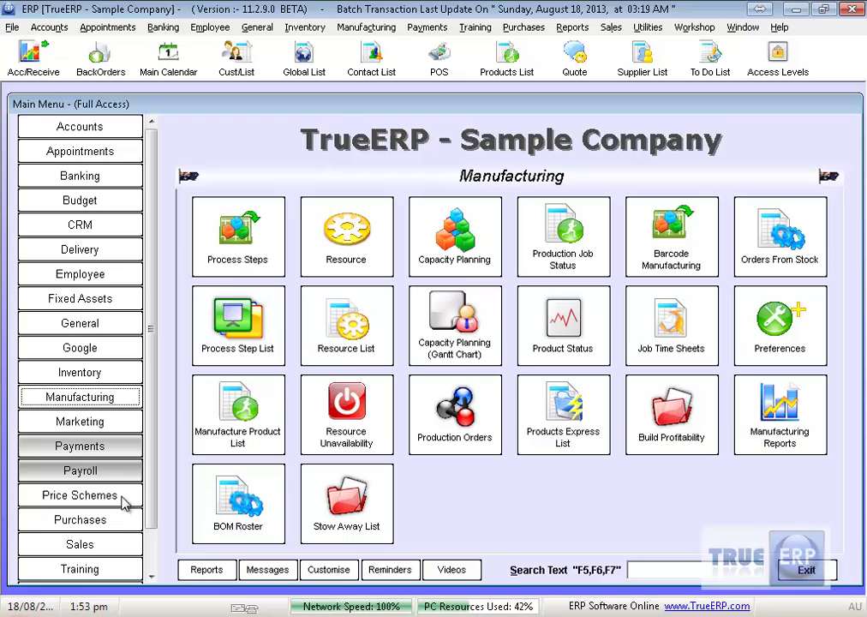
left_click(115, 523)
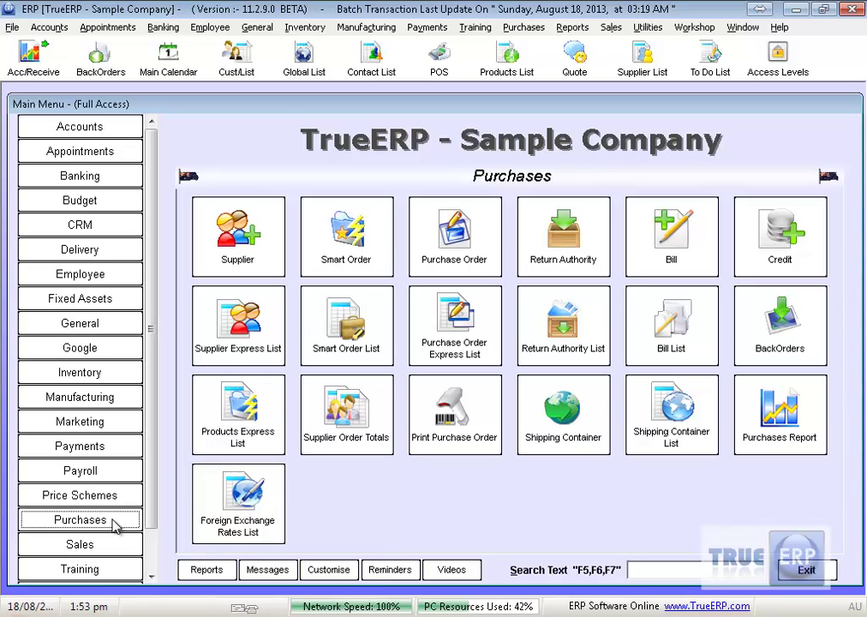
Open the Wagon product from the Manufacture Product List and show its manufacturing tree.
left_click(98, 401)
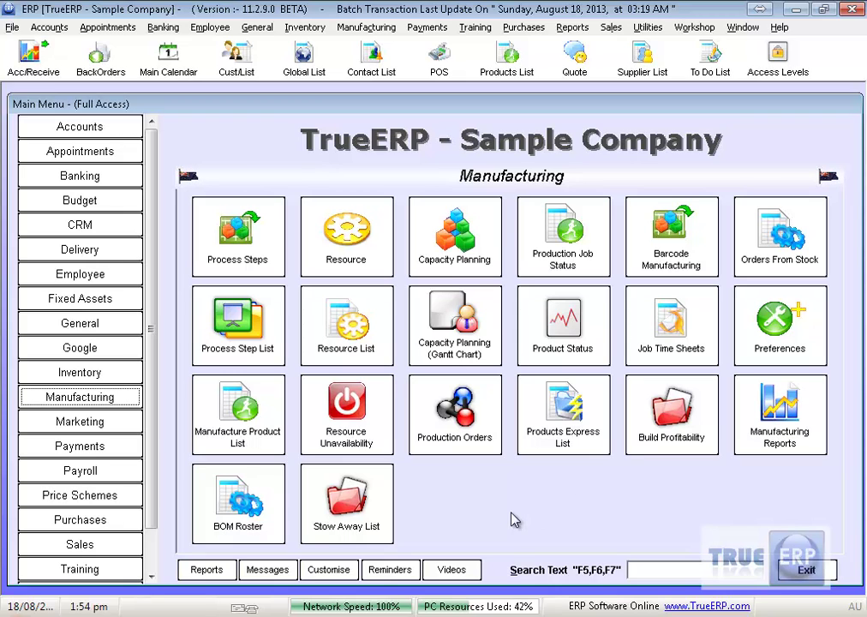
left_click(238, 412)
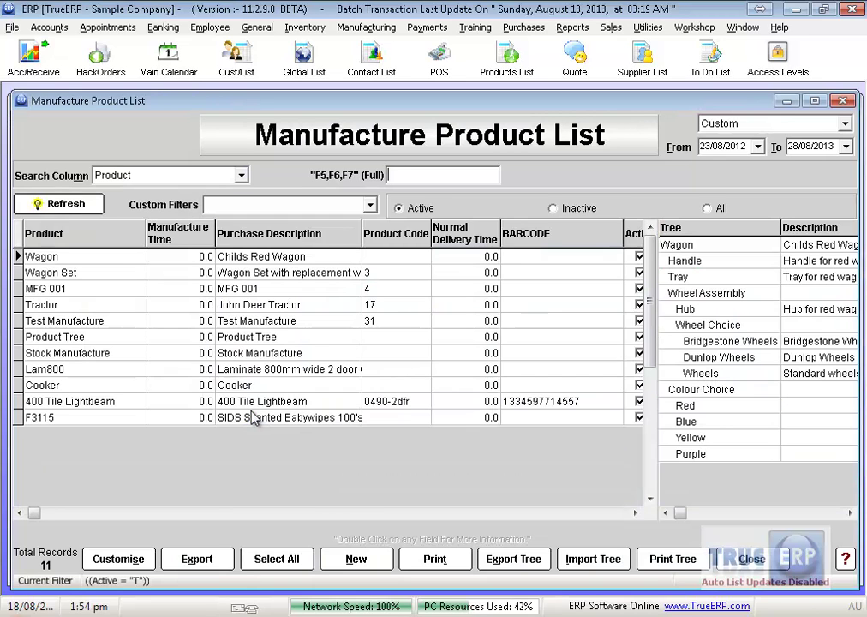
left_click(95, 262)
double_click(94, 261)
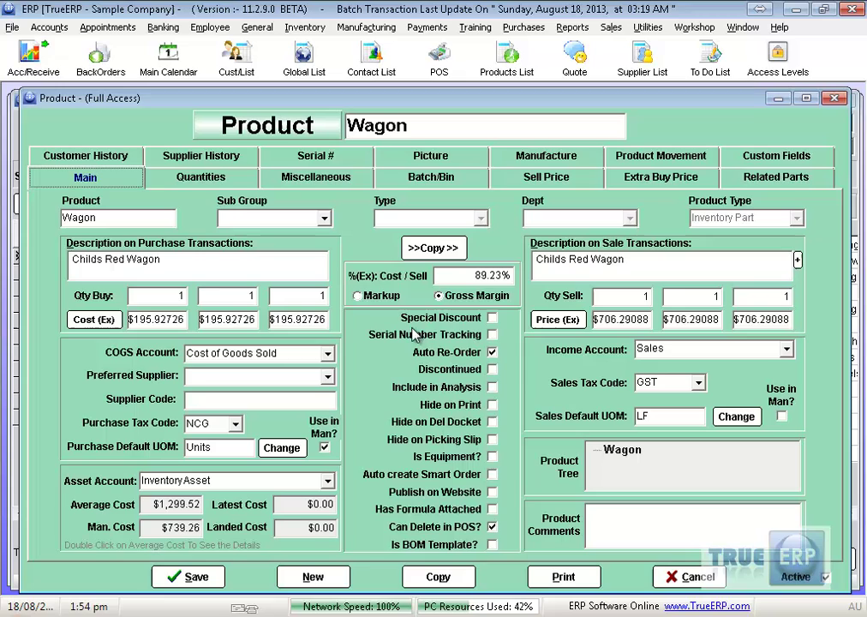
left_click(514, 156)
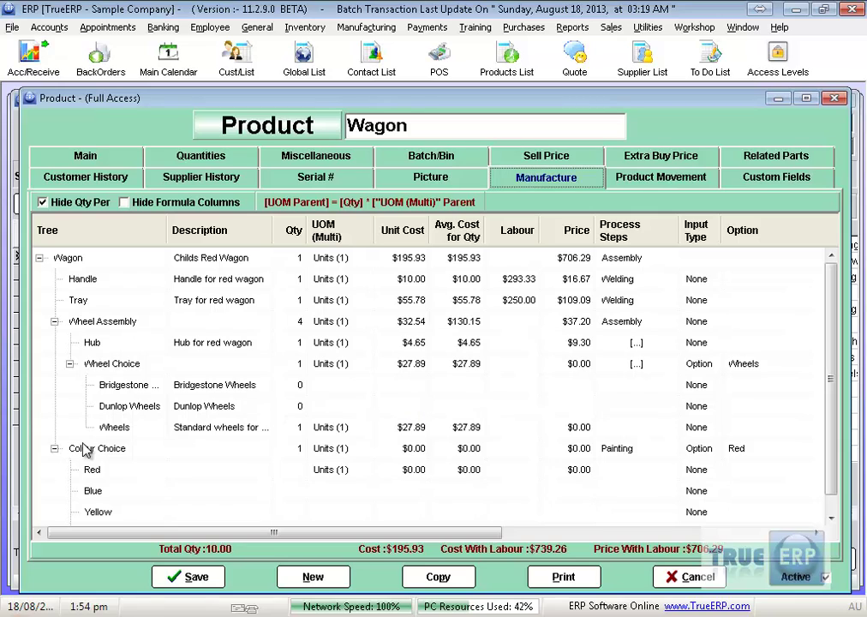
Collapse the Wagon tree and expand it again, including Wheel Assembly and Colour Choice, and widen the Tree column to fit its names.
left_click(54, 448)
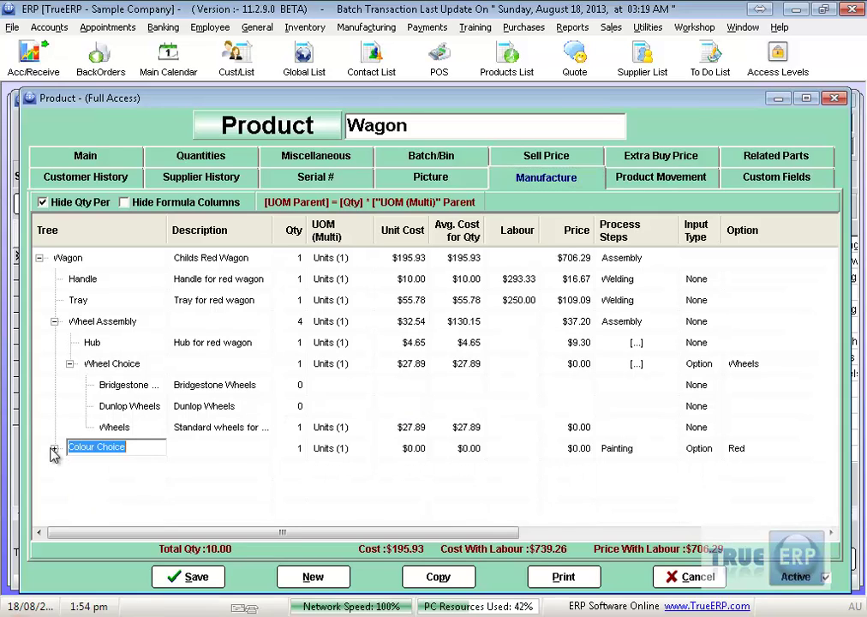
left_click(54, 321)
left_click(39, 258)
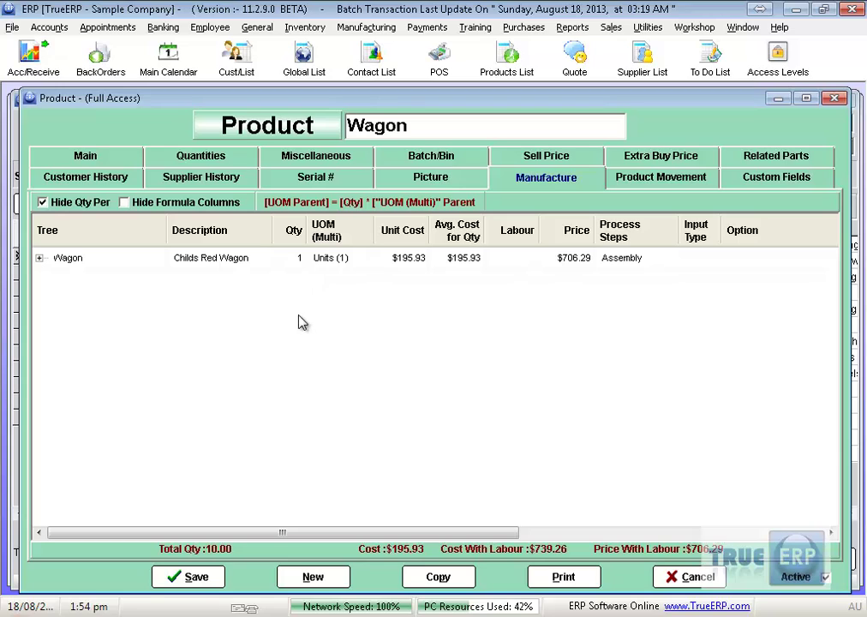
left_click(40, 258)
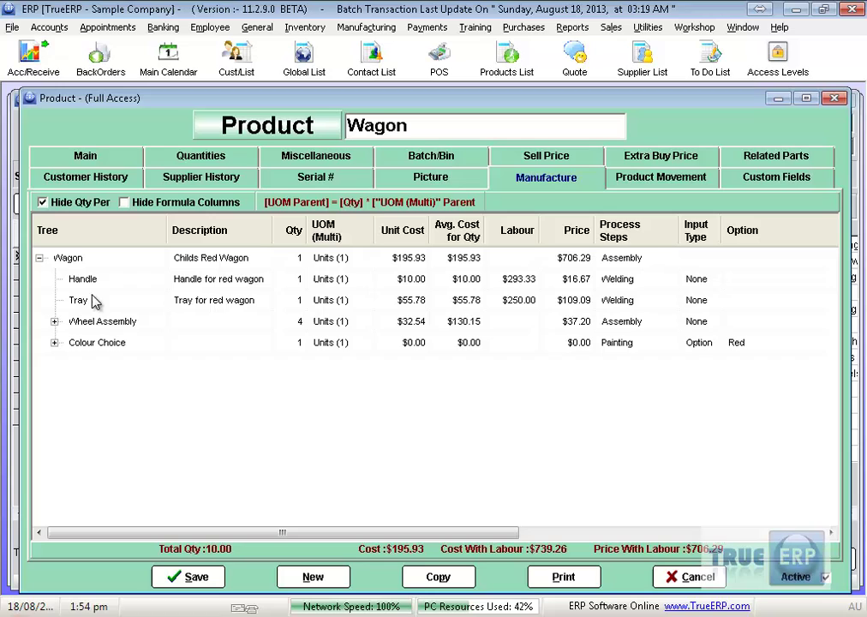
left_click(54, 323)
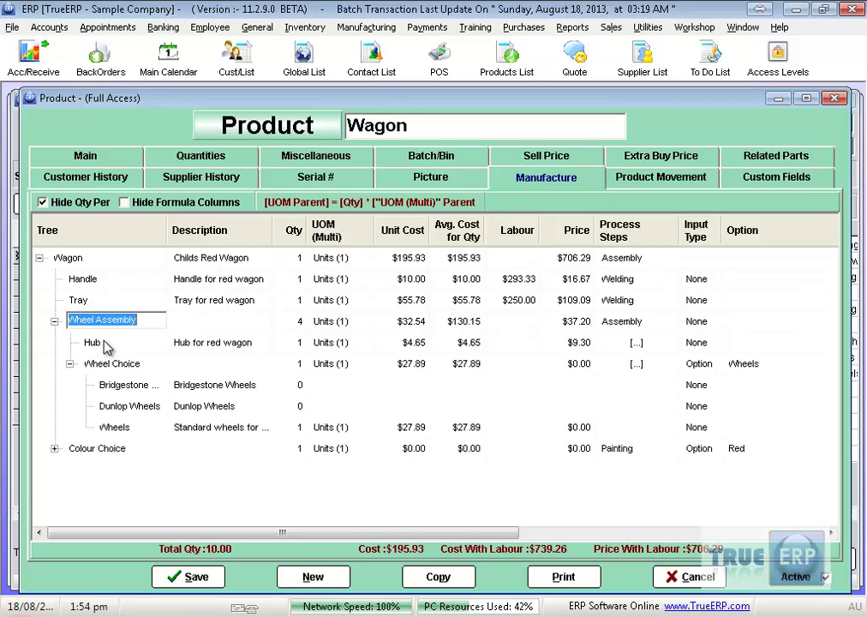
left_click_drag(167, 230, 203, 248)
left_click(54, 448)
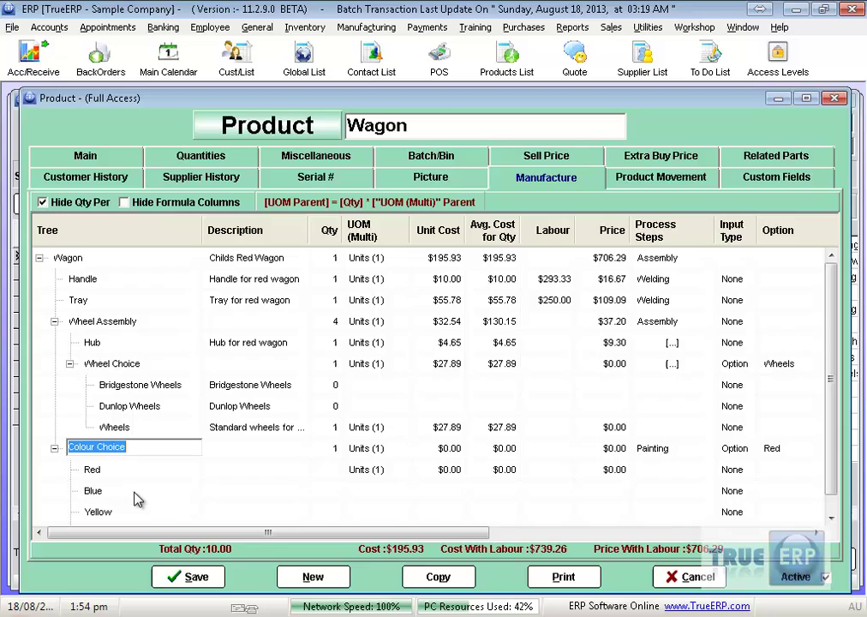
Check which branch and product editing options are available for the Wheel Choice and Hub items in the tree.
left_click(115, 363)
right_click(121, 365)
left_click(99, 363)
right_click(98, 365)
left_click(92, 343)
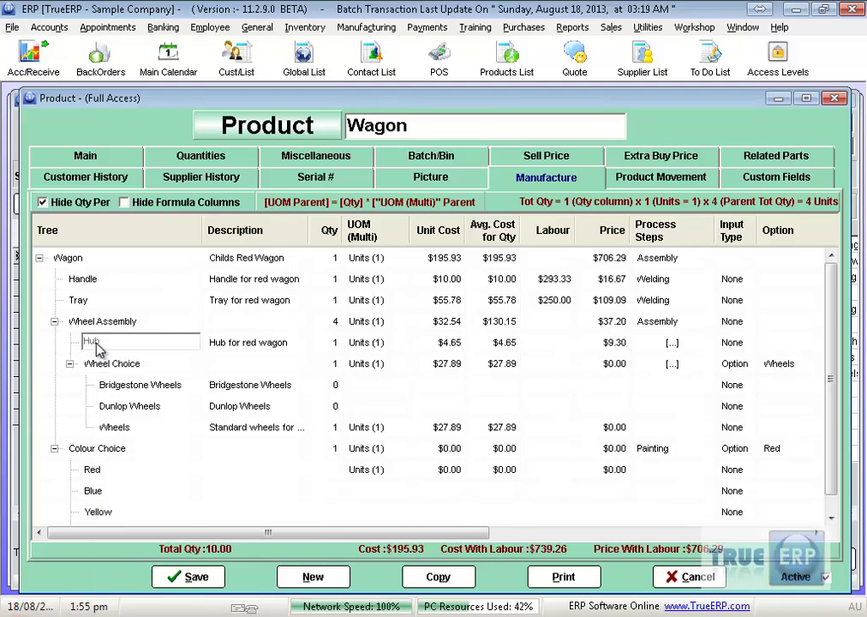
right_click(96, 342)
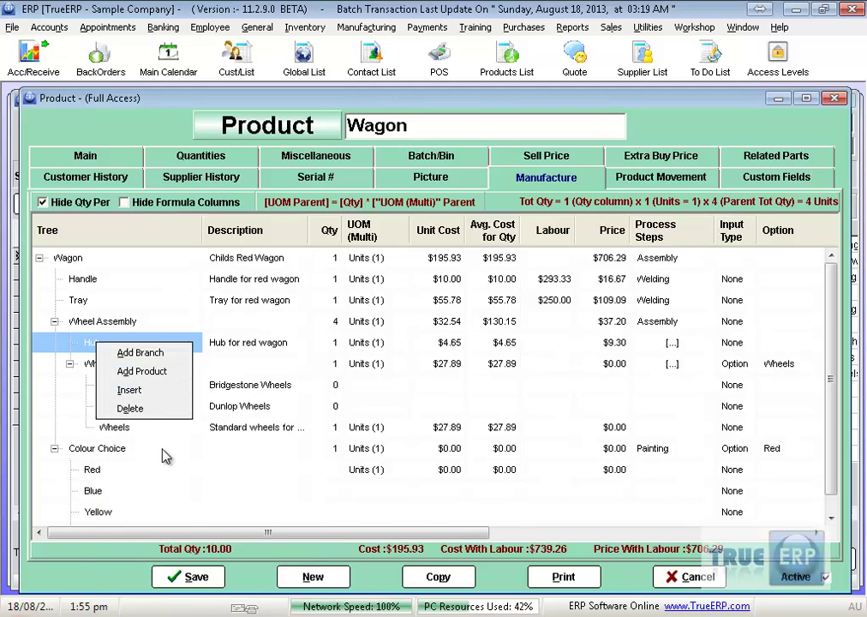
left_click(162, 323)
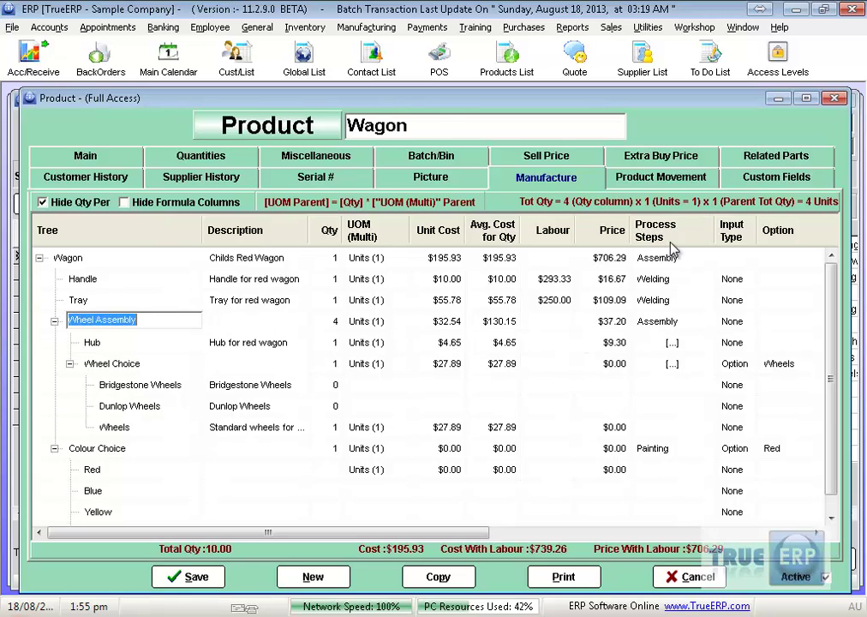
Move the Process Steps column beside the Tree column and review the Handle's process step details.
left_click_drag(666, 241, 176, 247)
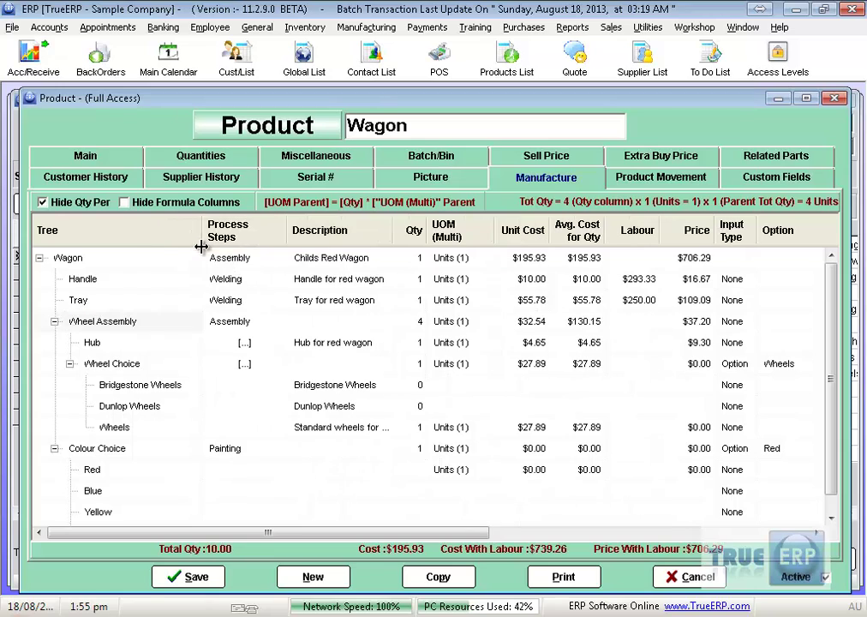
left_click(243, 280)
left_click(245, 281)
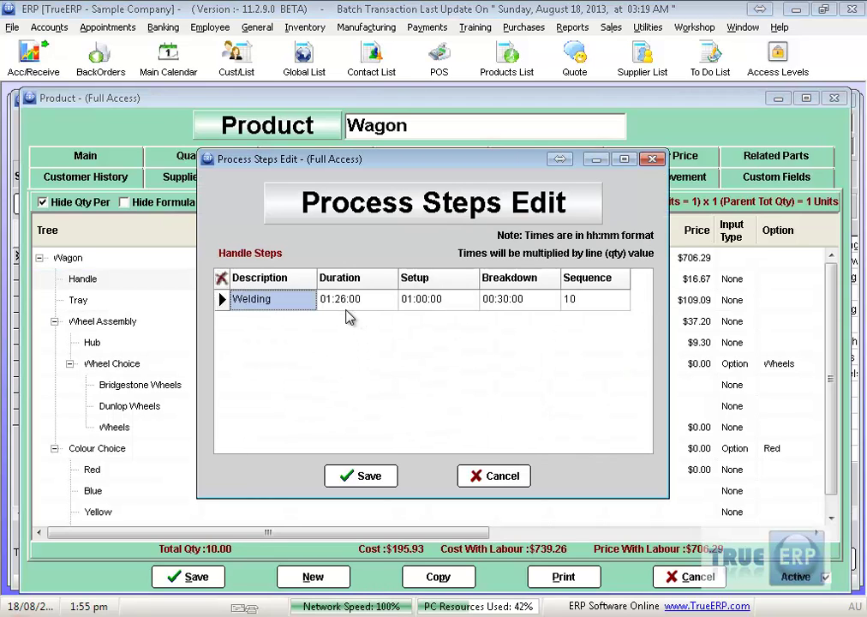
left_click(366, 468)
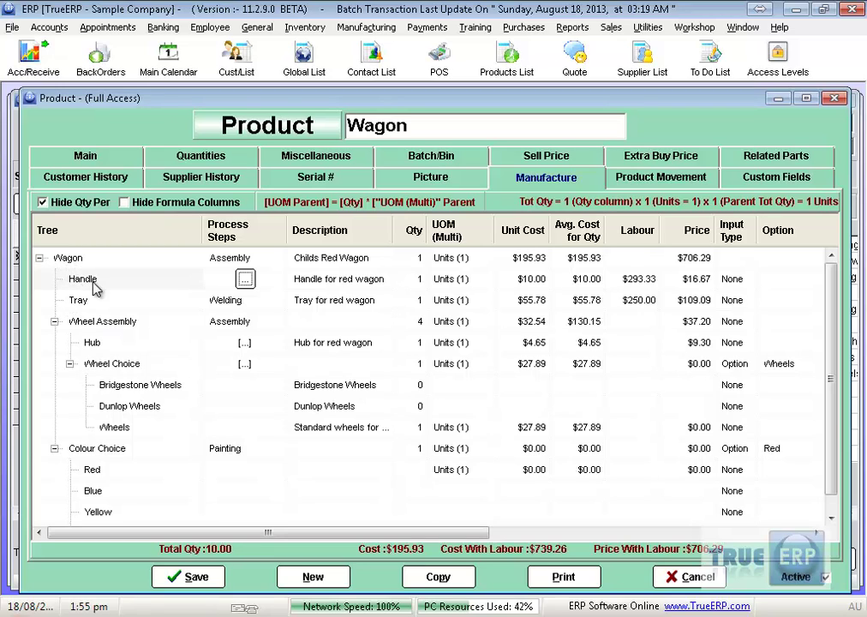
Save the Wagon product with its allocation settings and close the Manufacture Product List.
left_click(196, 578)
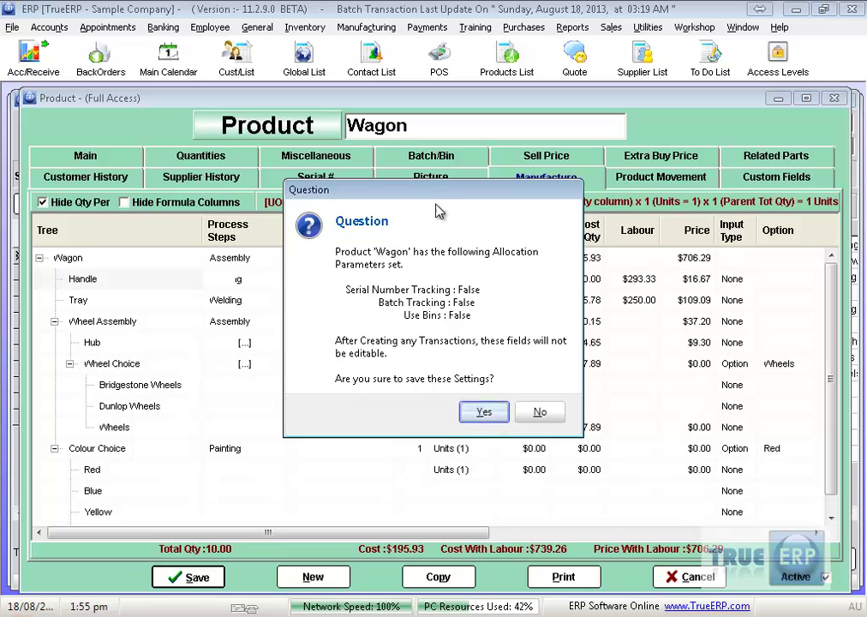
left_click_drag(437, 211, 259, 256)
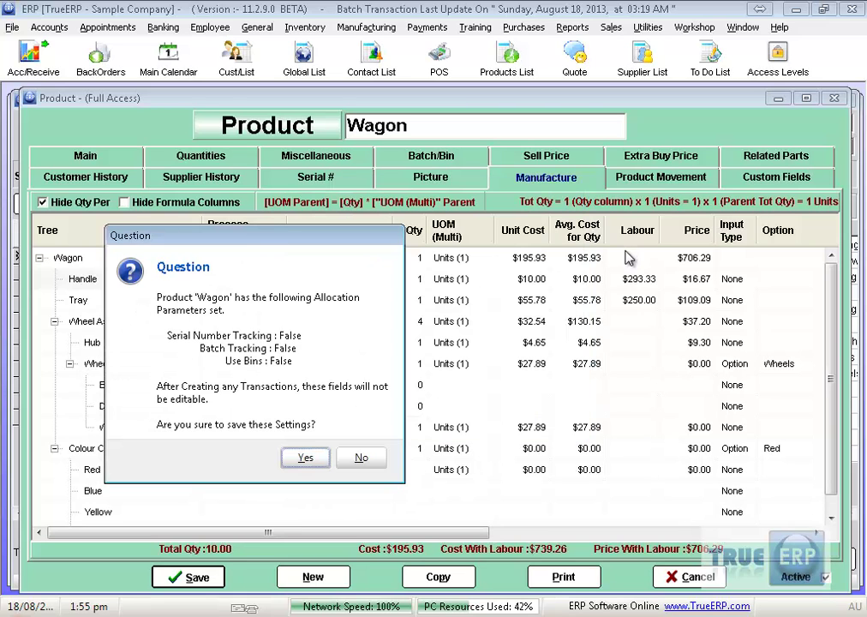
left_click(305, 458)
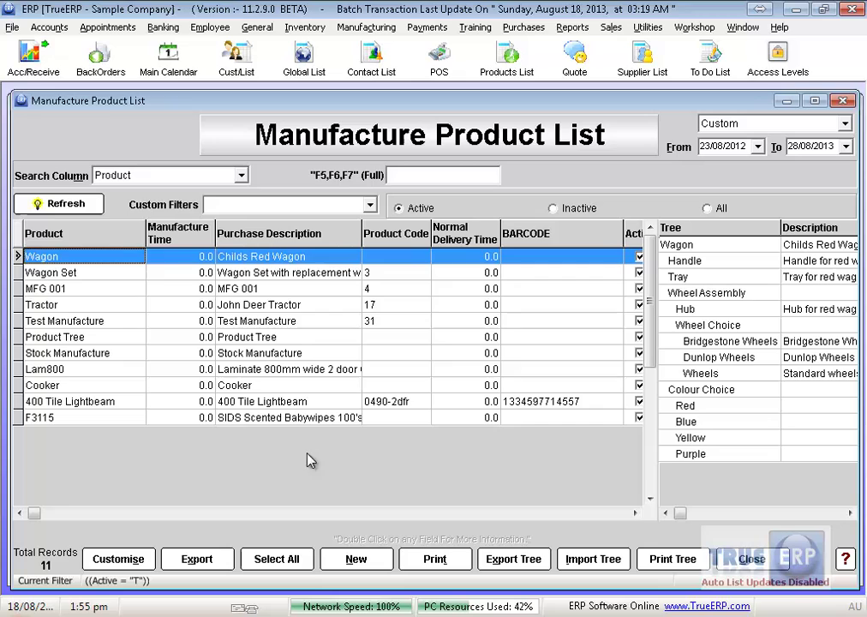
left_click(752, 559)
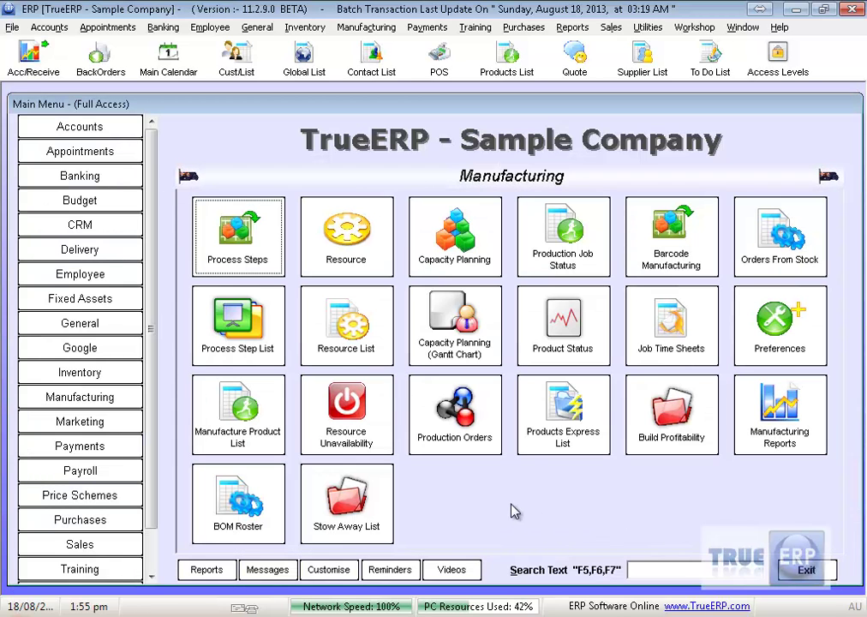
Create a sales order for the customer Go 4 Gold Enterprises, acknowledging the customer notices and dismissing the product selection options.
left_click(109, 545)
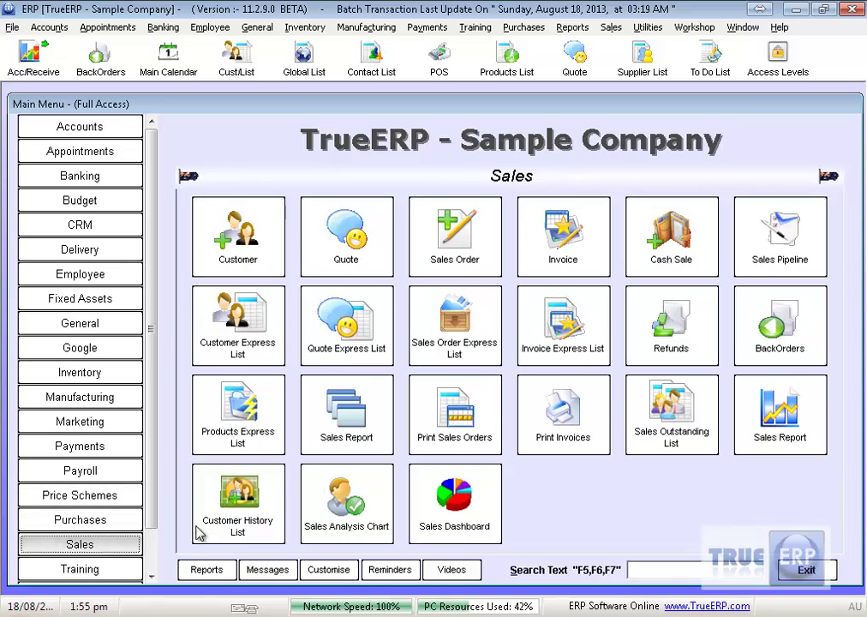
left_click(453, 240)
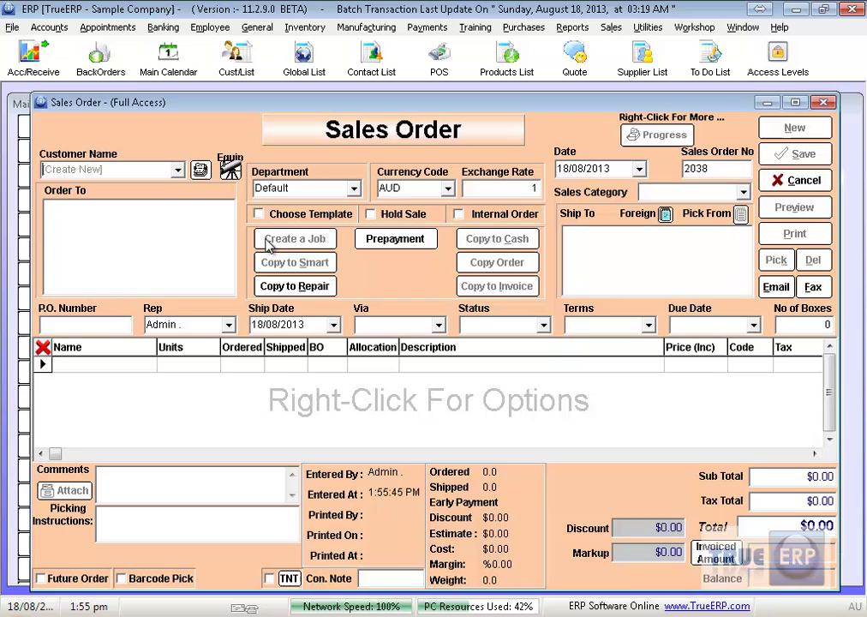
type("g")
key("Down")
key("Return")
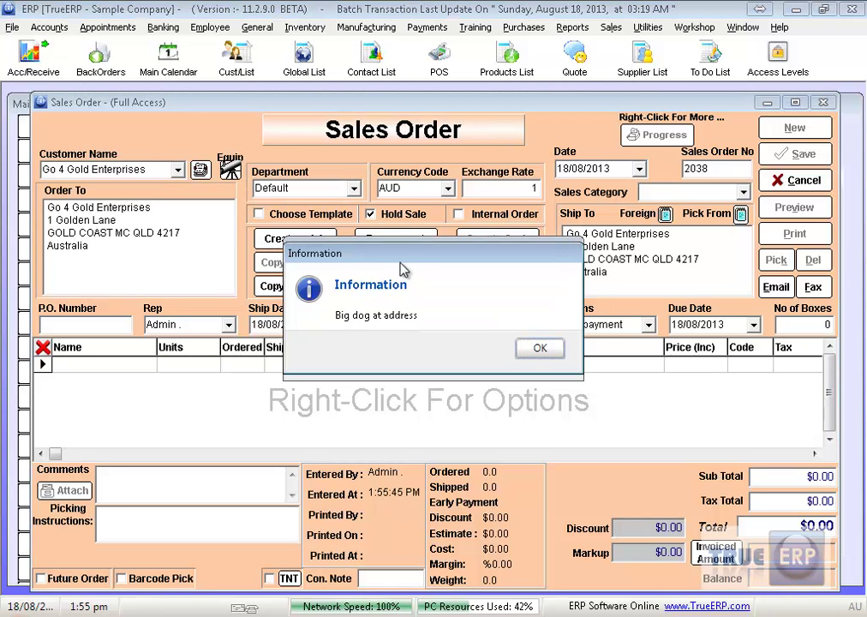
left_click_drag(402, 254, 270, 344)
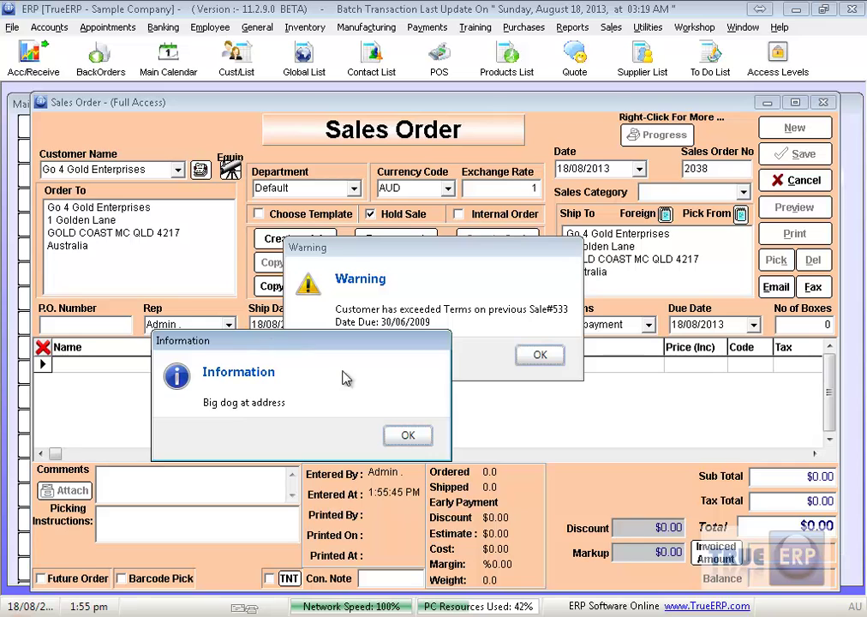
left_click(404, 434)
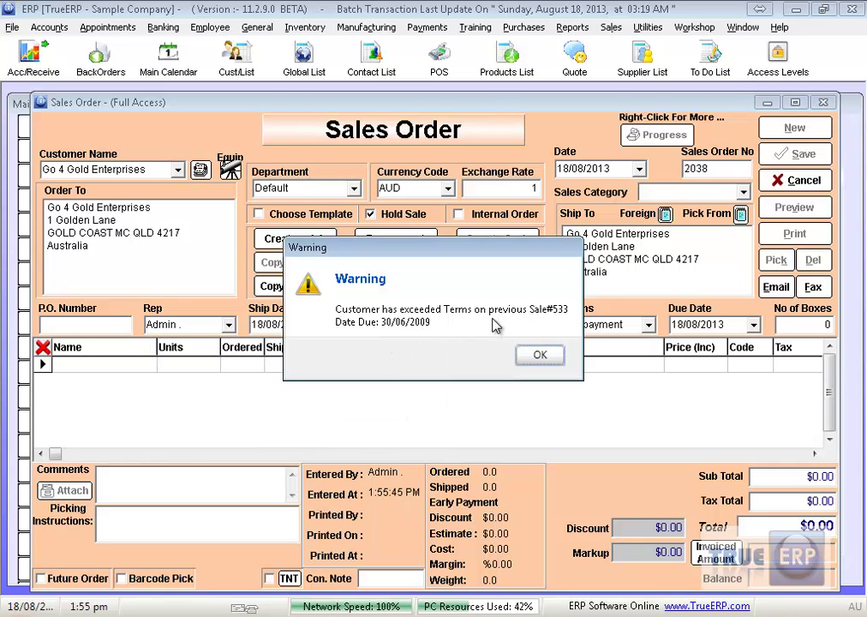
left_click(540, 354)
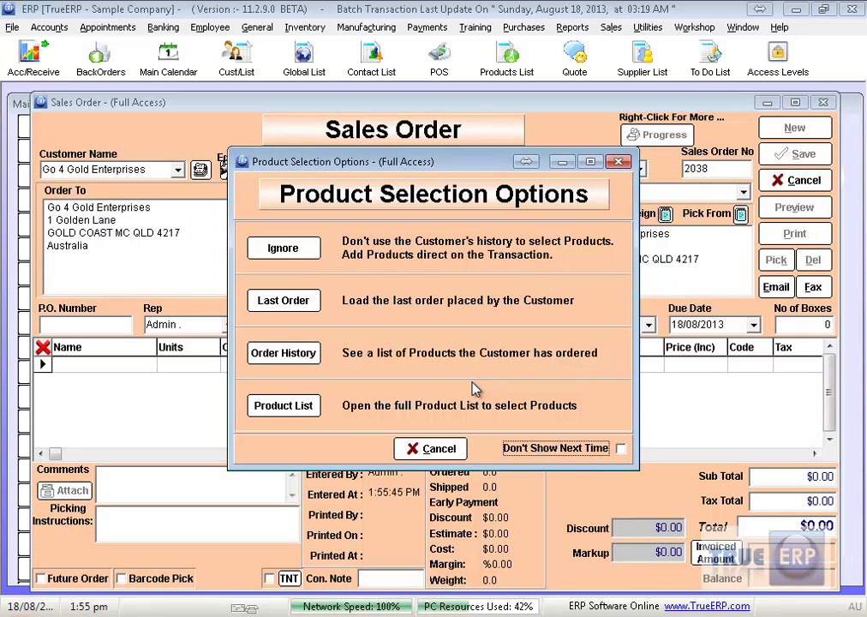
left_click(287, 360)
left_click(436, 448)
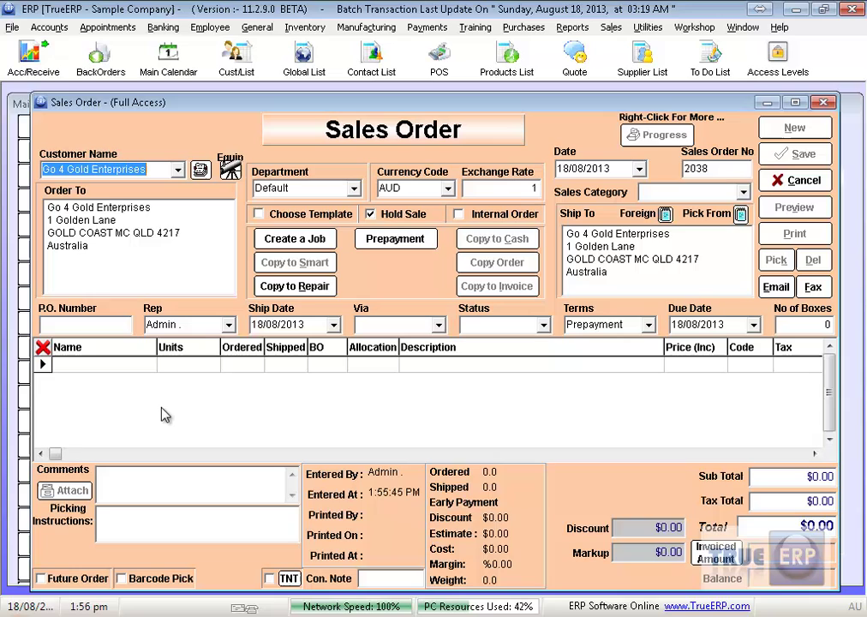
Switch the Internal Order option on and back off, and add the Wagon product to the first order line.
left_click(461, 215)
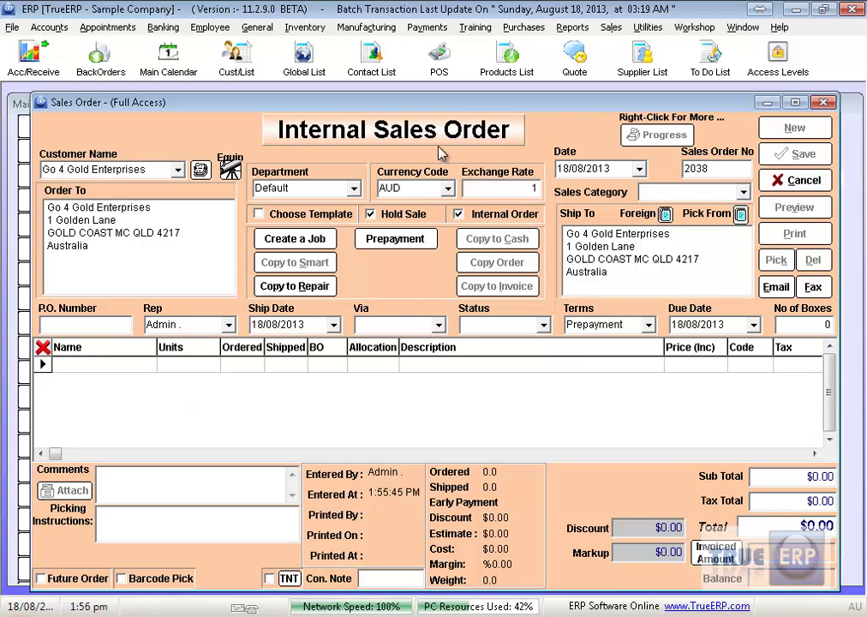
left_click(459, 215)
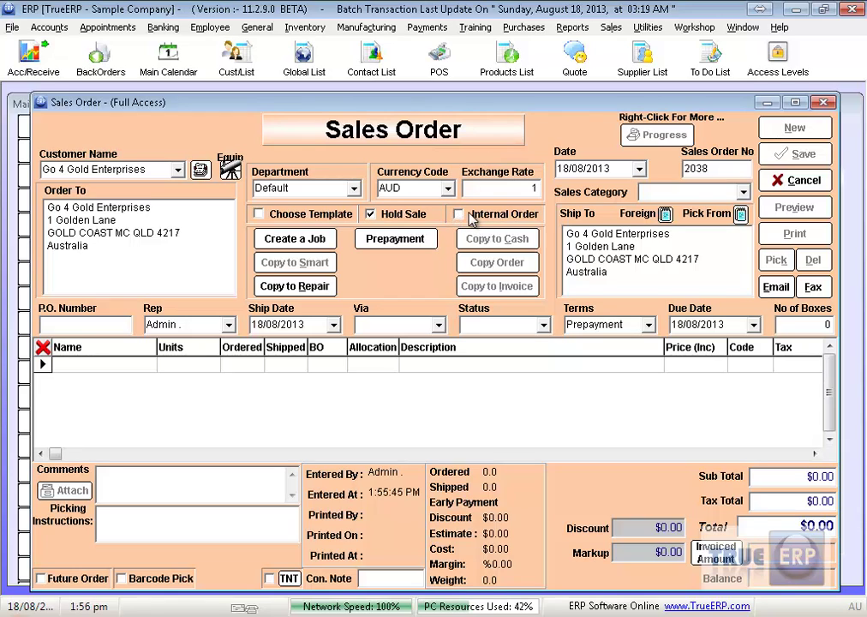
left_click(110, 371)
type("wa")
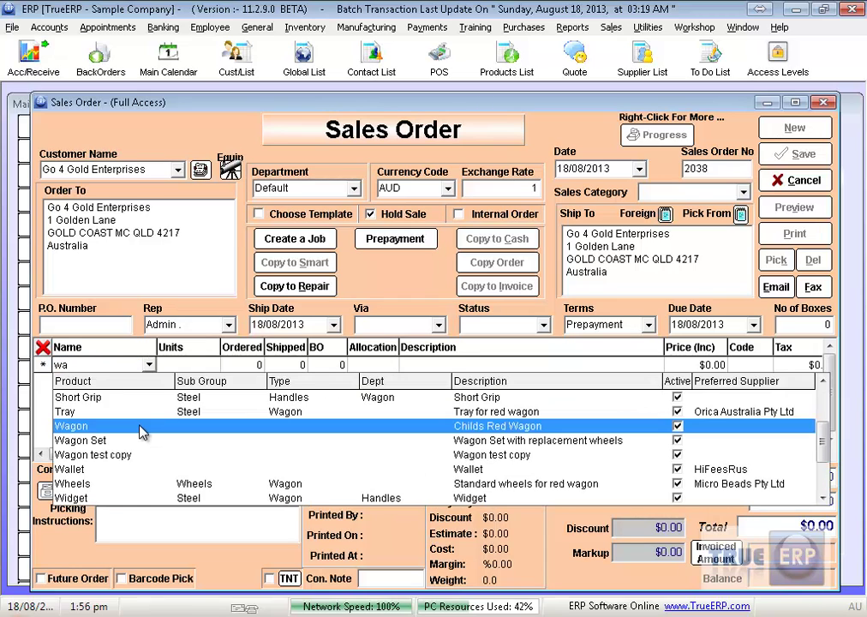
key("Return")
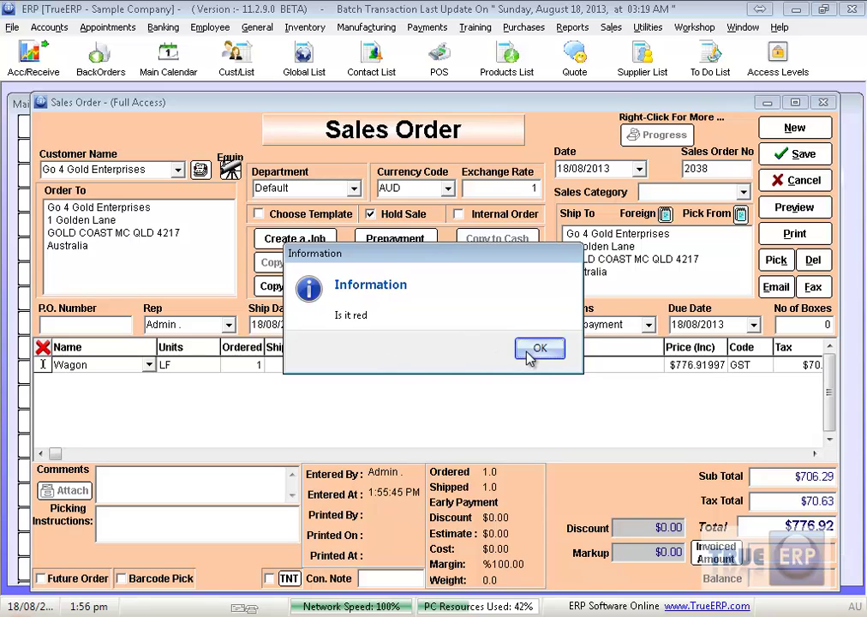
Acknowledge the product notice, open the Wagon line's process tree, and try Bridgestone Wheels before choosing Dunlop Wheels as the Wheel Choice option.
left_click(530, 351)
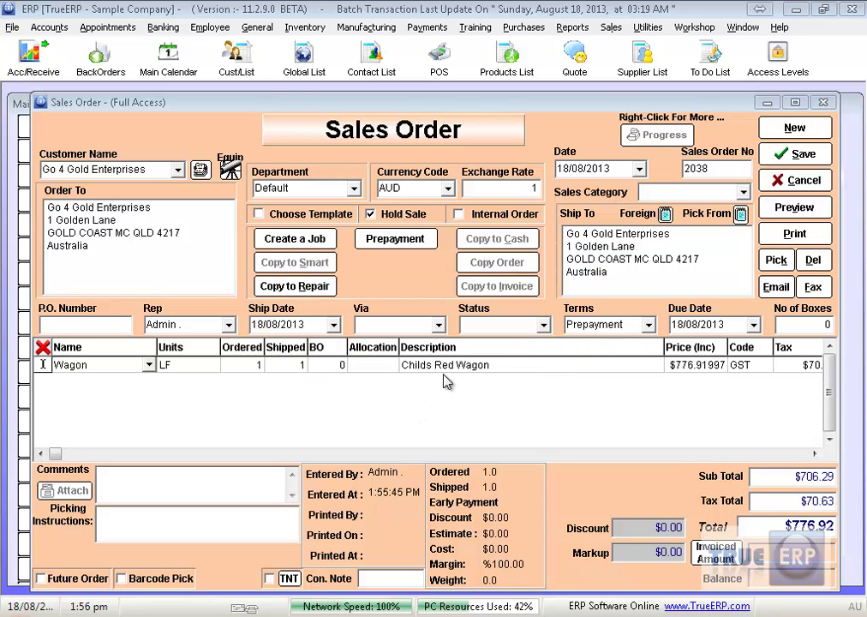
right_click(451, 368)
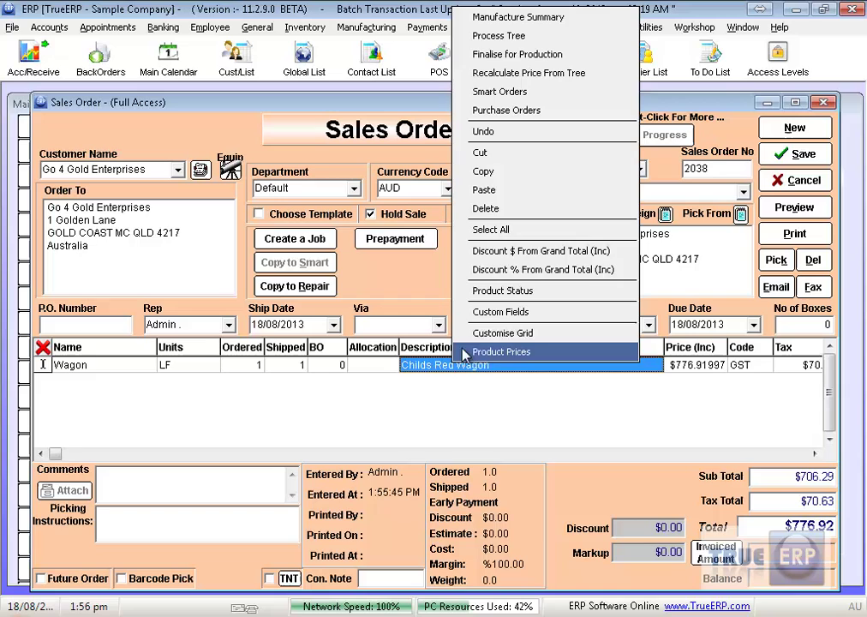
left_click(525, 38)
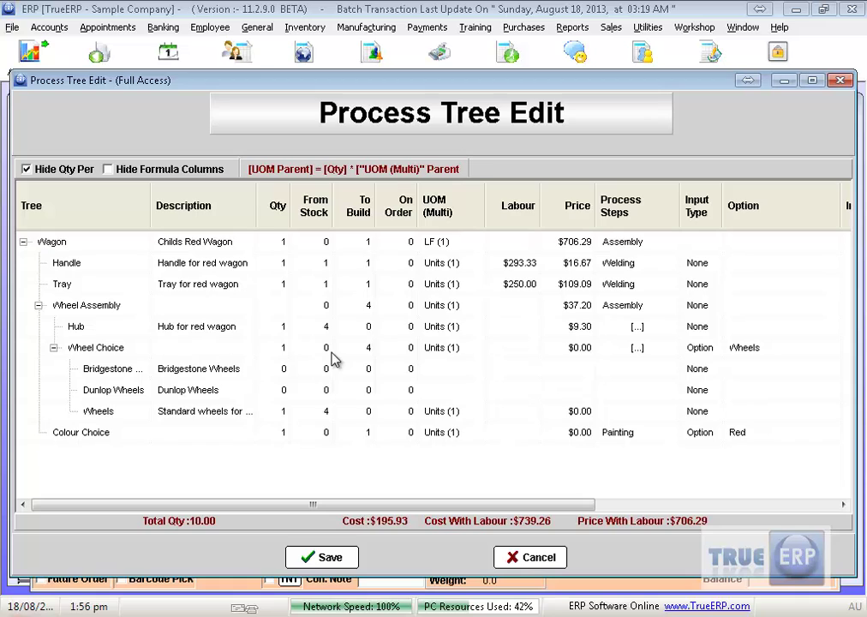
left_click(742, 352)
left_click(832, 347)
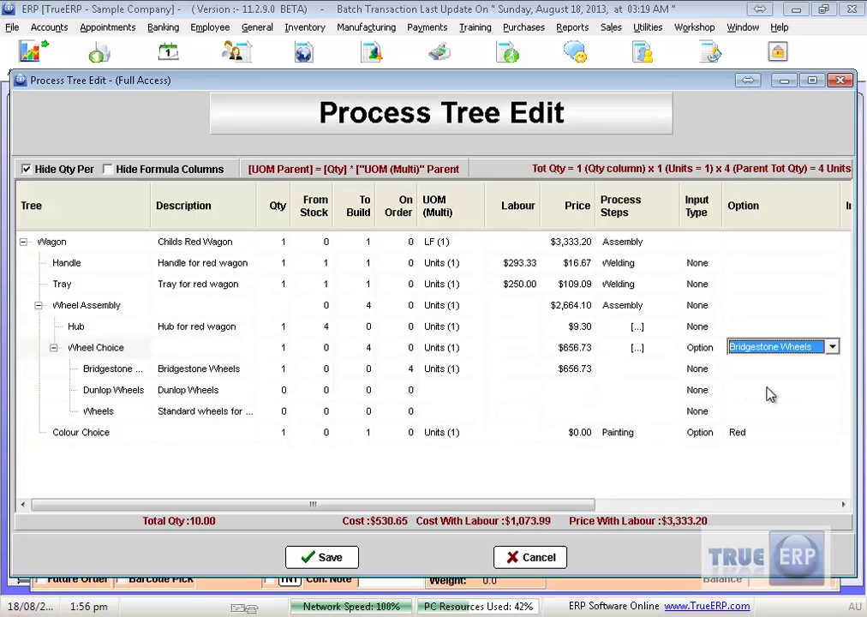
left_click(832, 347)
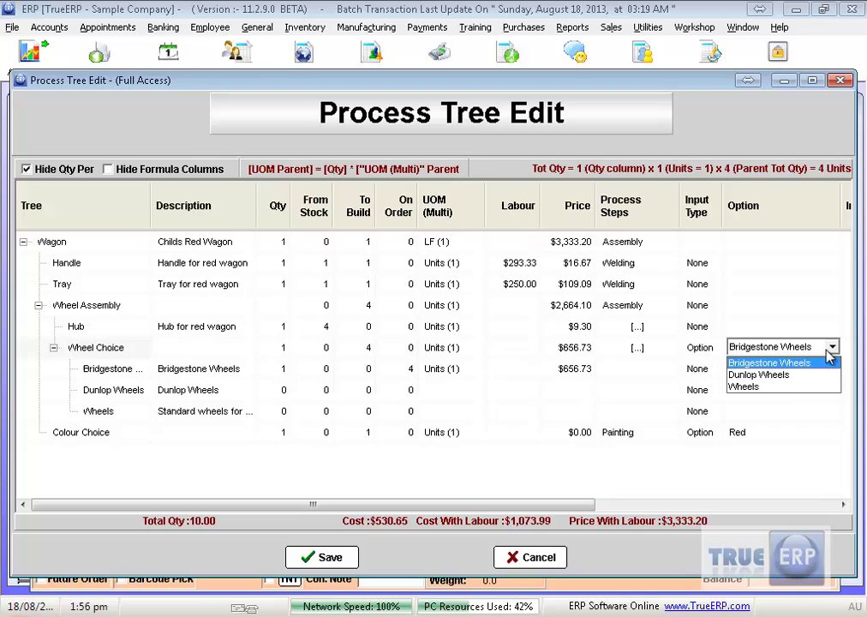
left_click(781, 384)
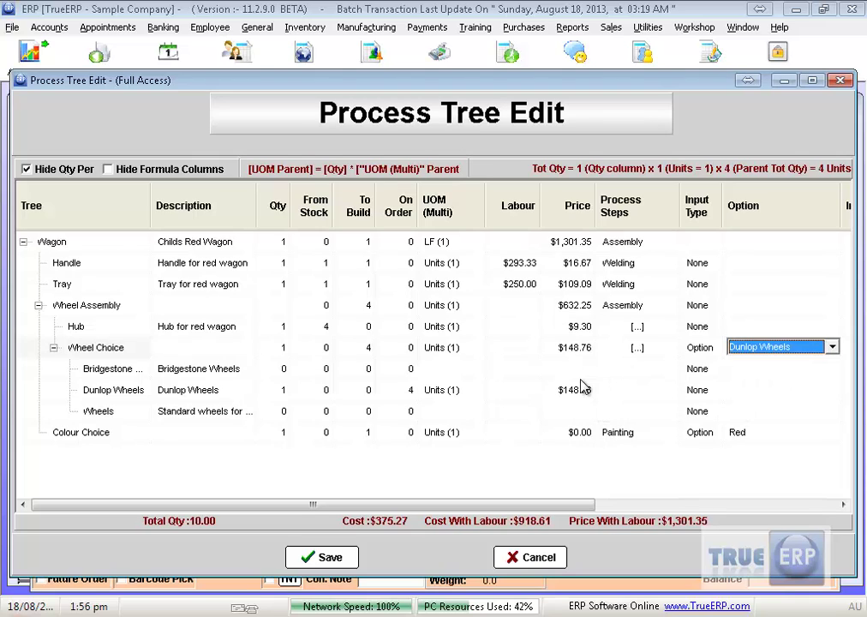
Set the Colour Choice option in the Wagon's process tree to Yellow.
left_click(814, 436)
left_click(832, 432)
left_click(766, 470)
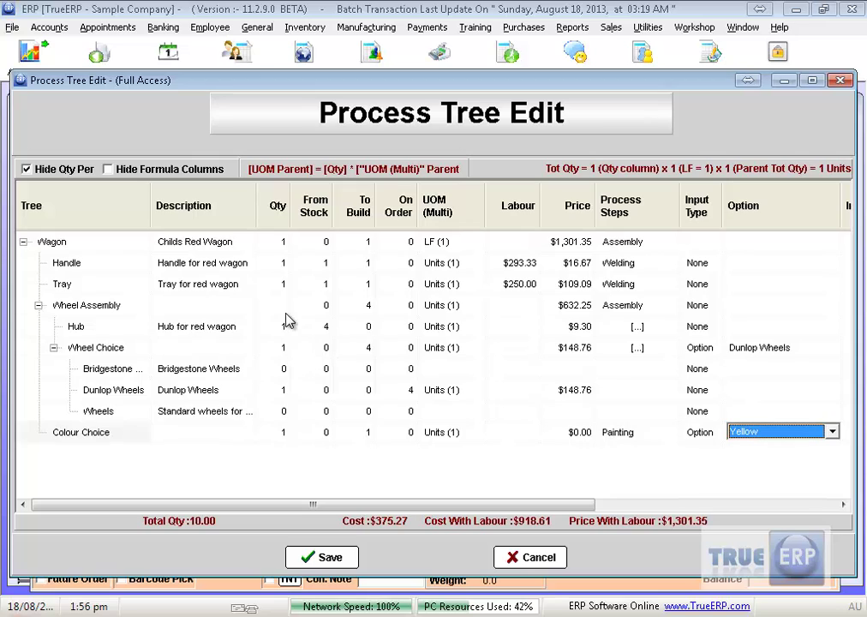
Set the Tray's On Order quantity in the process tree to 1.
left_click(282, 265)
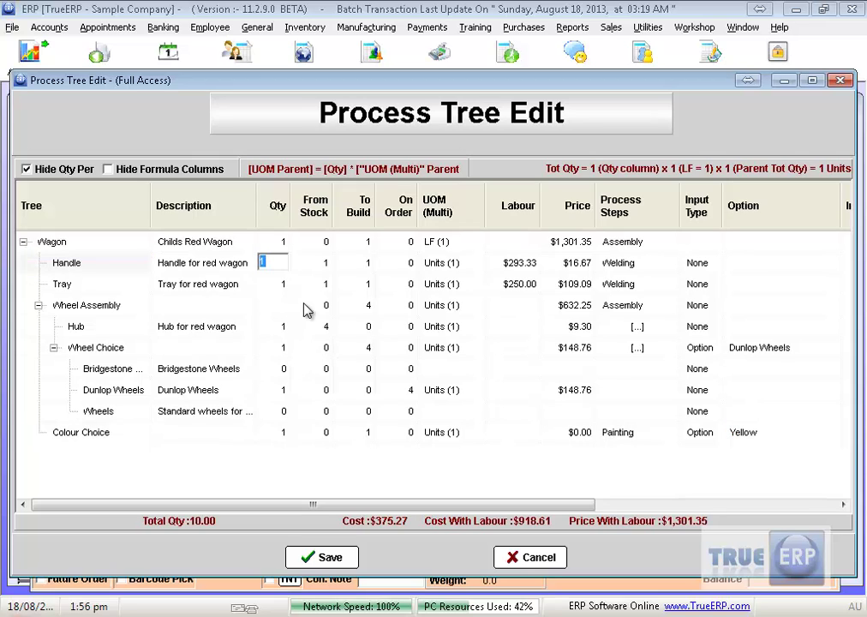
left_click(409, 288)
type("1")
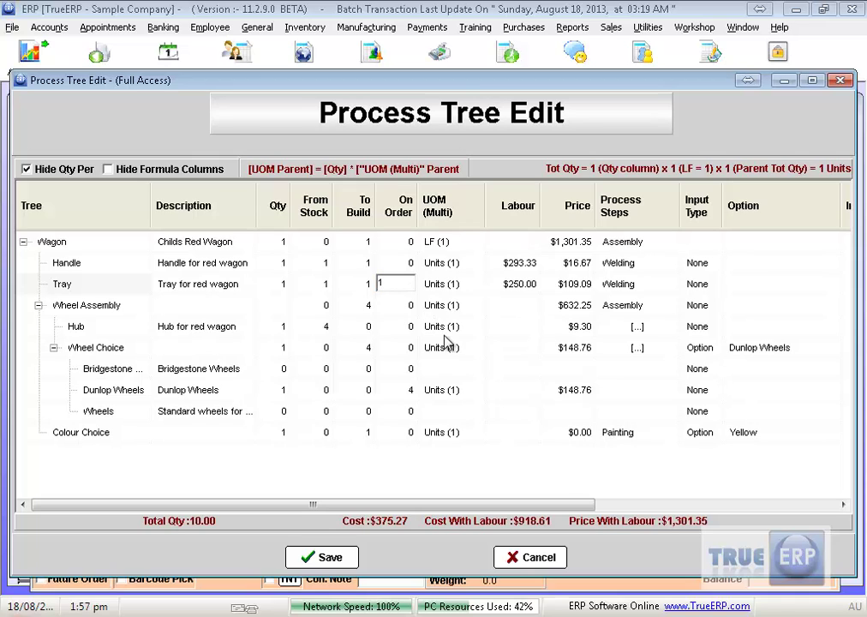
key("Return")
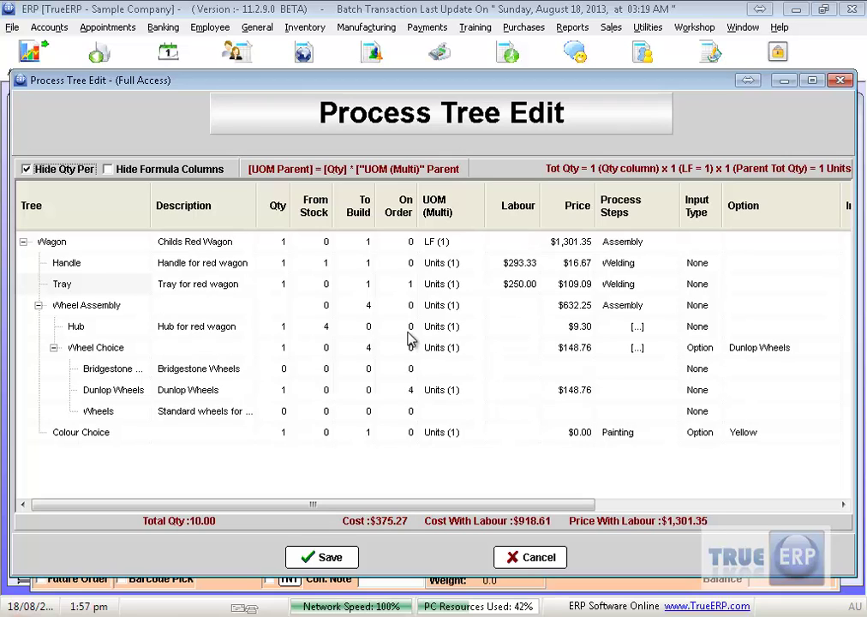
Save the Wagon's process tree, acknowledge the smart order notice, and save the sales order as a held sale.
left_click(327, 557)
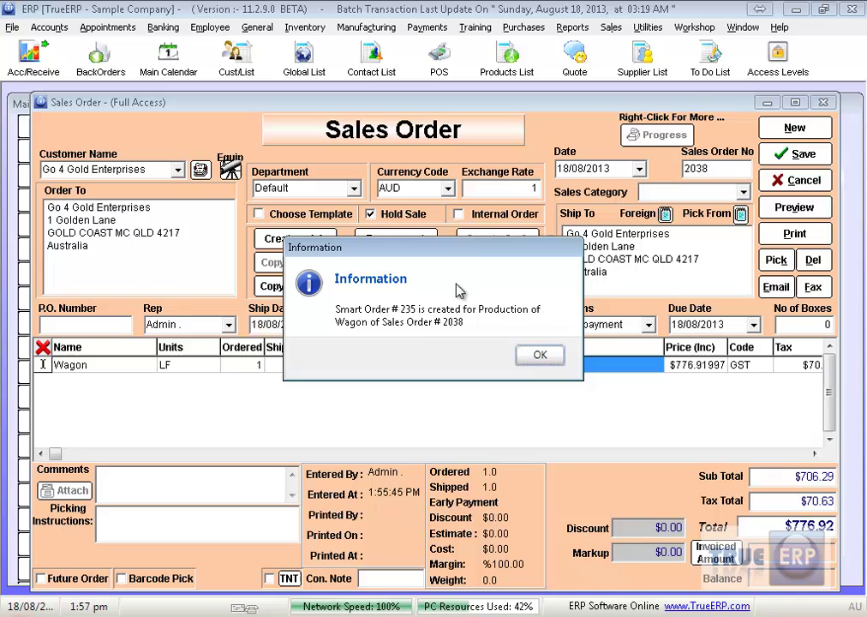
left_click(540, 356)
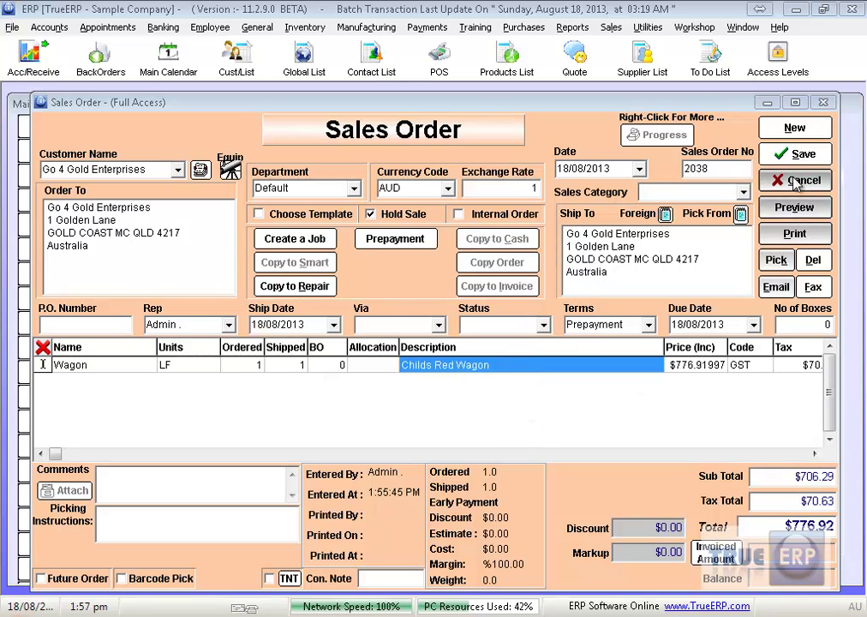
left_click(800, 152)
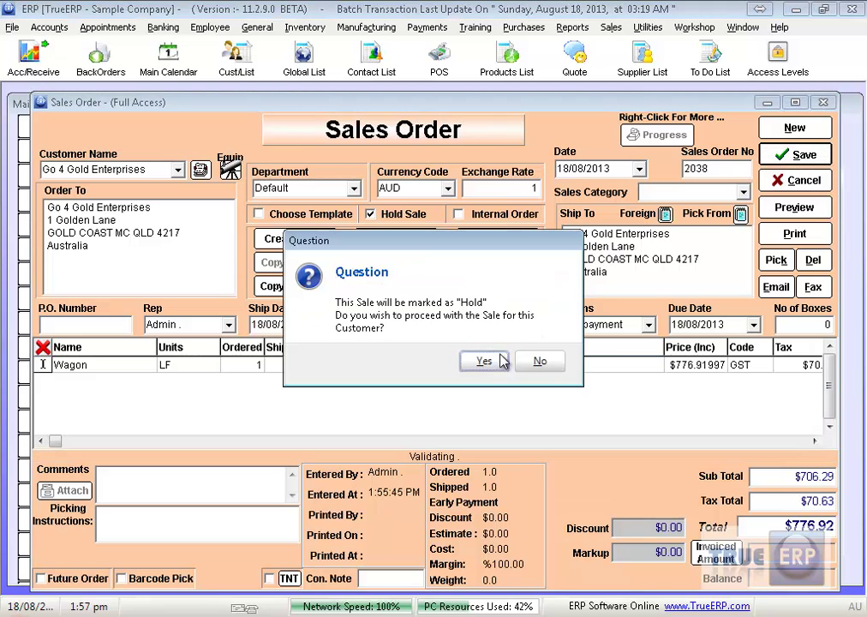
left_click(503, 361)
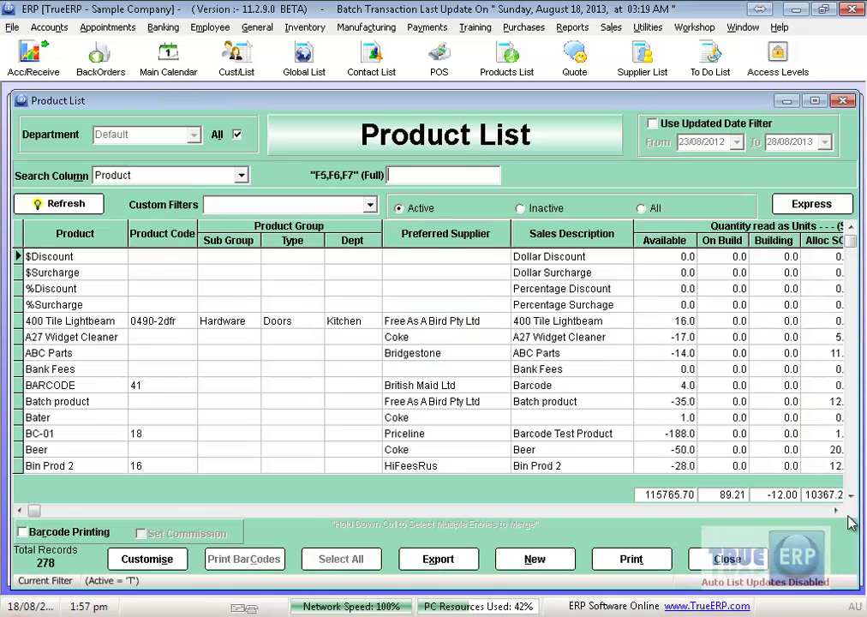
Review the quantity columns for allocations, back orders and stock in the Product List, and close the list.
left_click(836, 510)
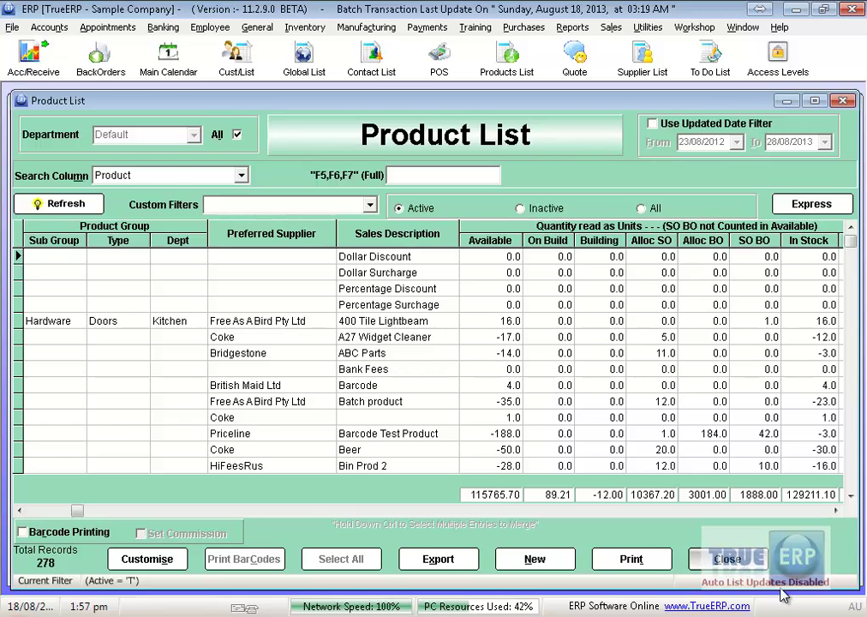
key("Escape")
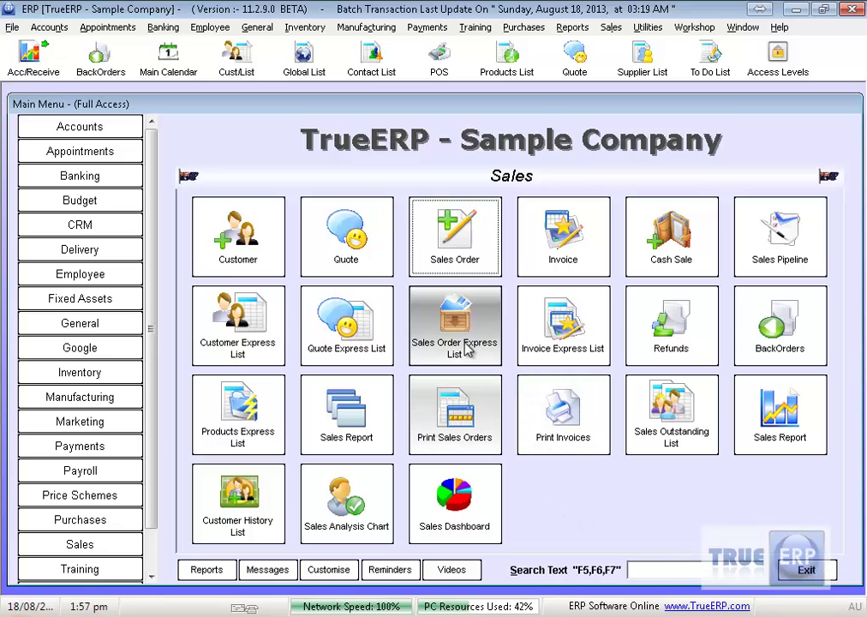
Review the smart order holding the Wagon sale's Tray and Dunlop Wheels requirements, save it, and close the Smart Order List.
left_click(82, 521)
left_click(351, 321)
double_click(500, 247)
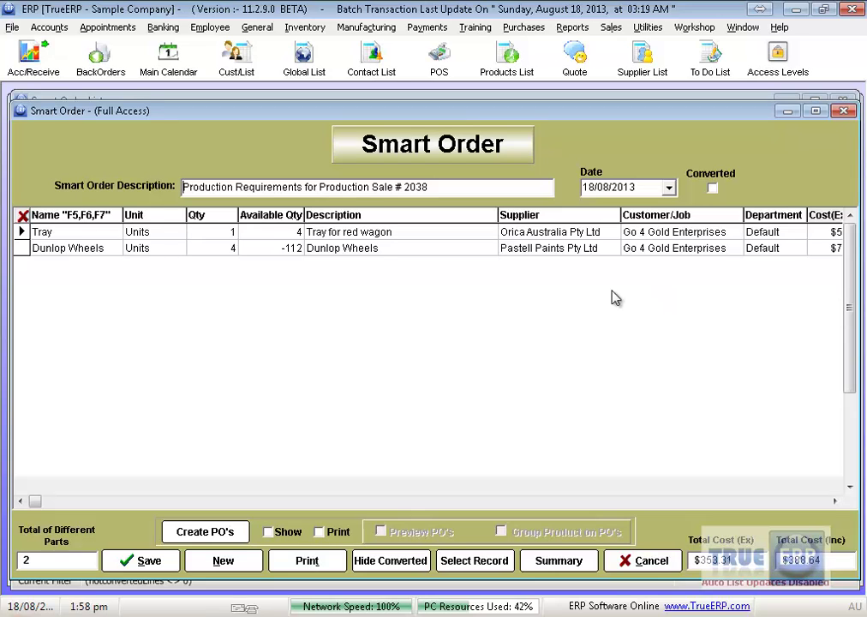
left_click(133, 562)
left_click(724, 559)
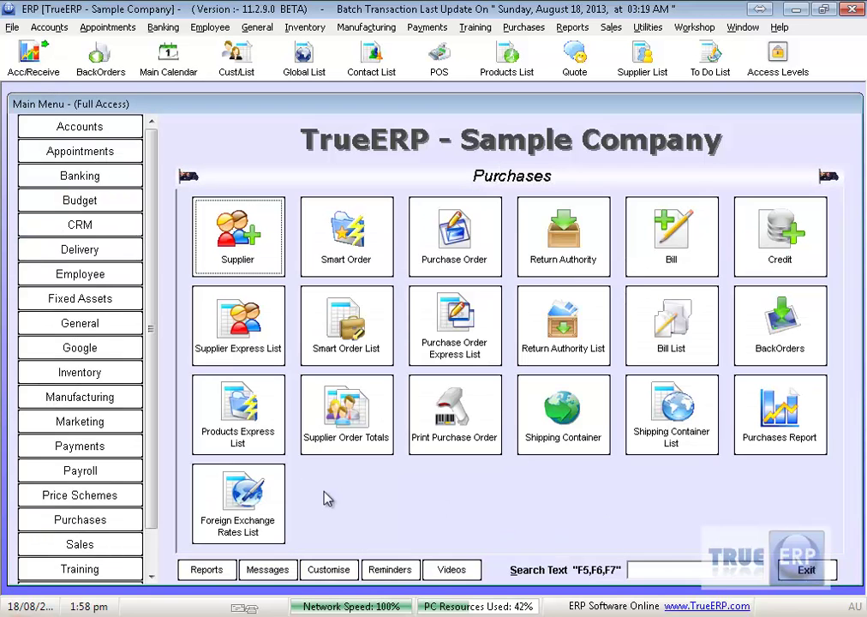
View the manufacturing Capacity Planning schedule and the Barcode Manufacturing screen, closing each one.
left_click(100, 397)
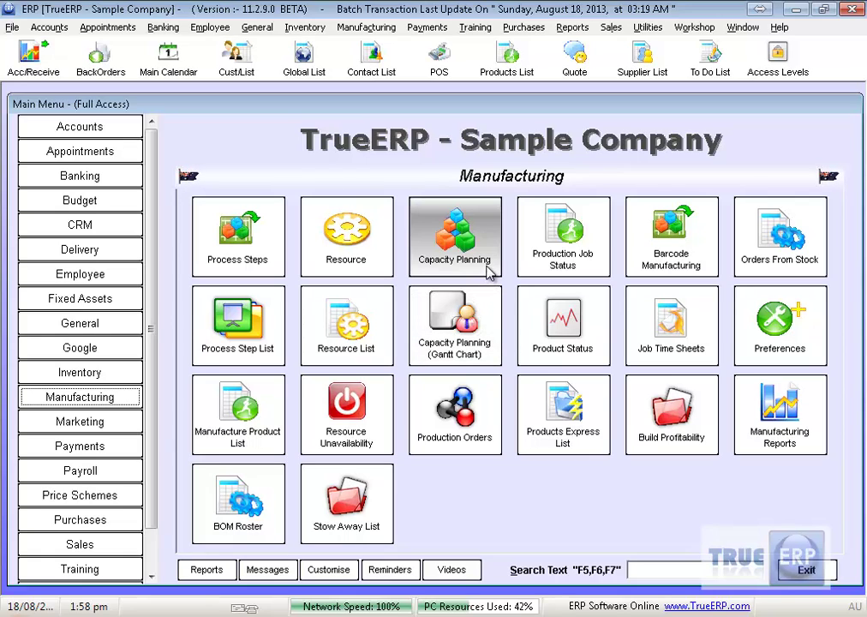
left_click(467, 242)
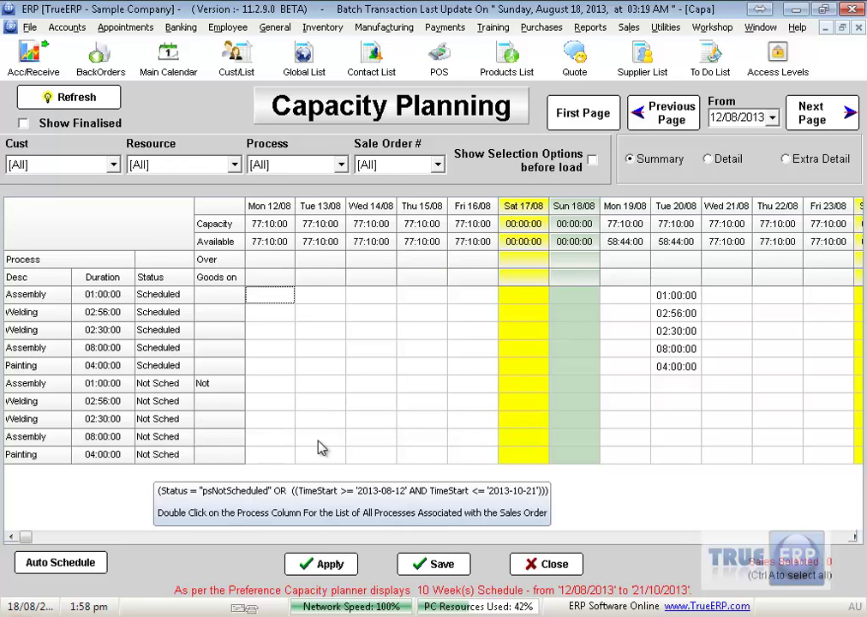
left_click(542, 564)
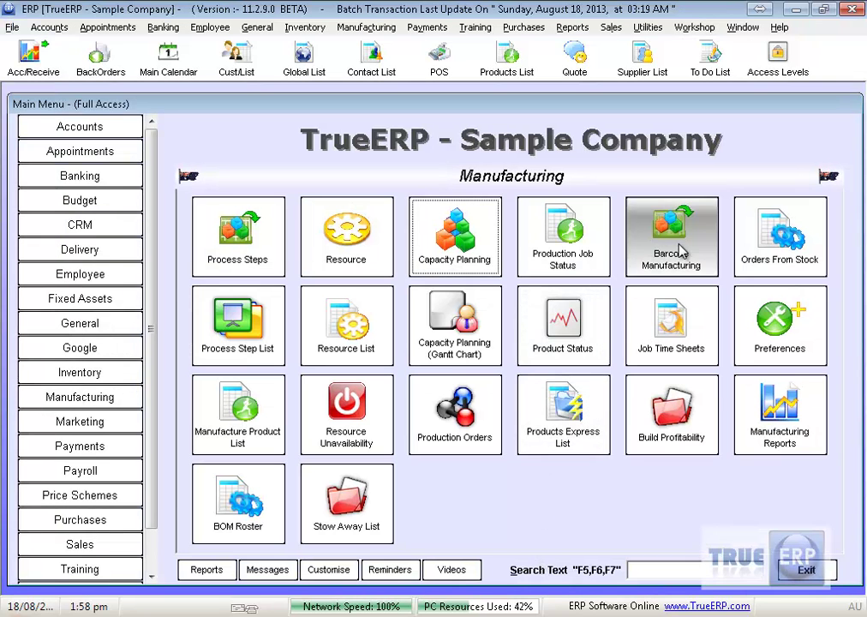
left_click(680, 248)
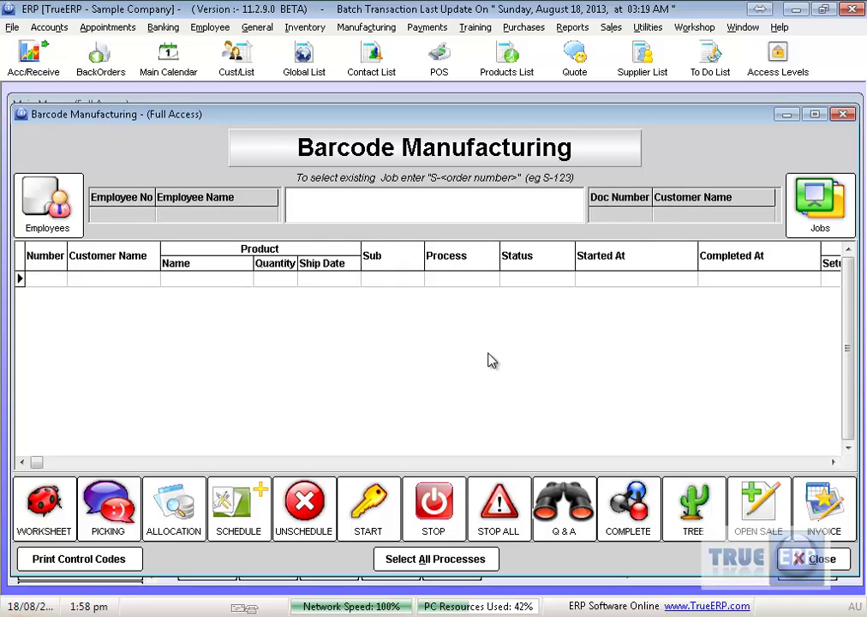
left_click(806, 559)
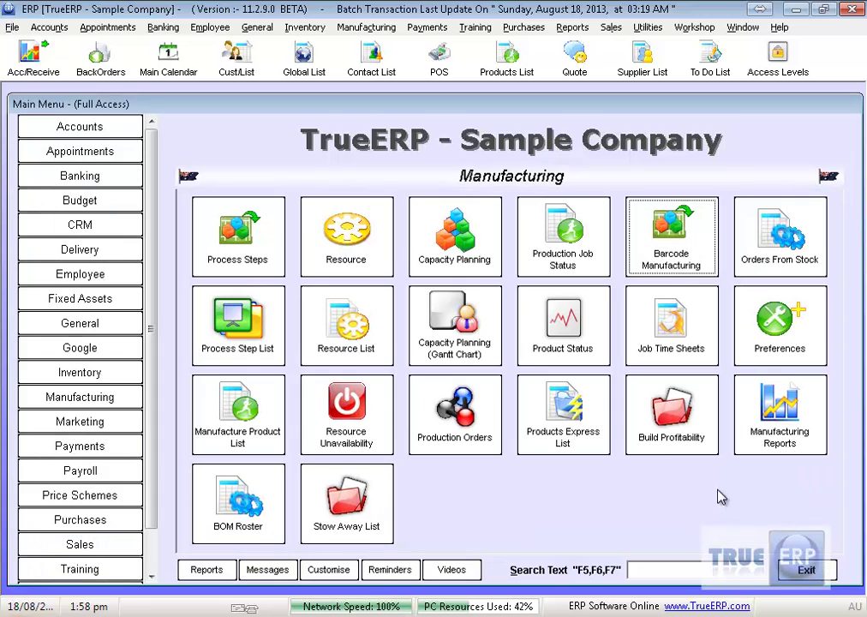
Jump to the first Workshop order line's process allocation in the Capacity Planning Gantt chart, and close the chart.
left_click(456, 328)
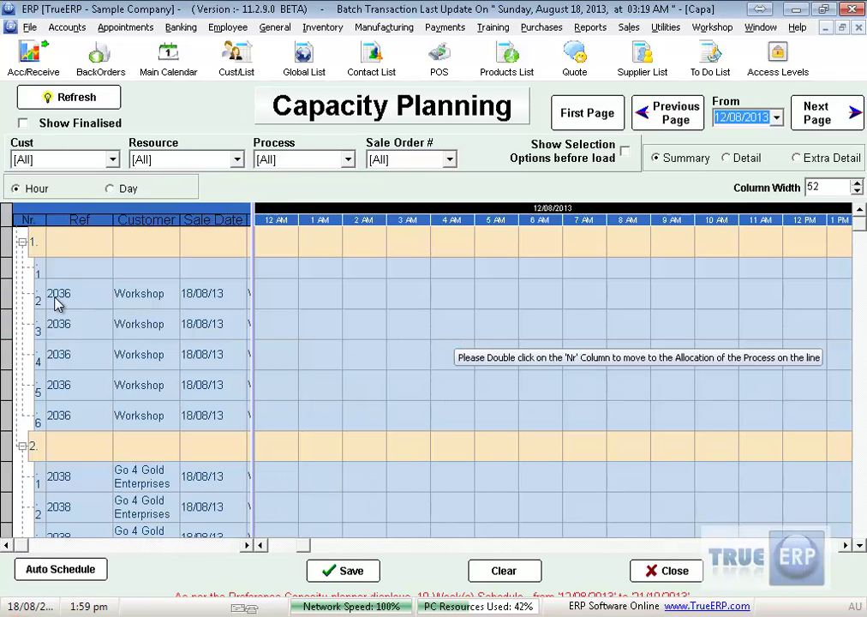
double_click(39, 296)
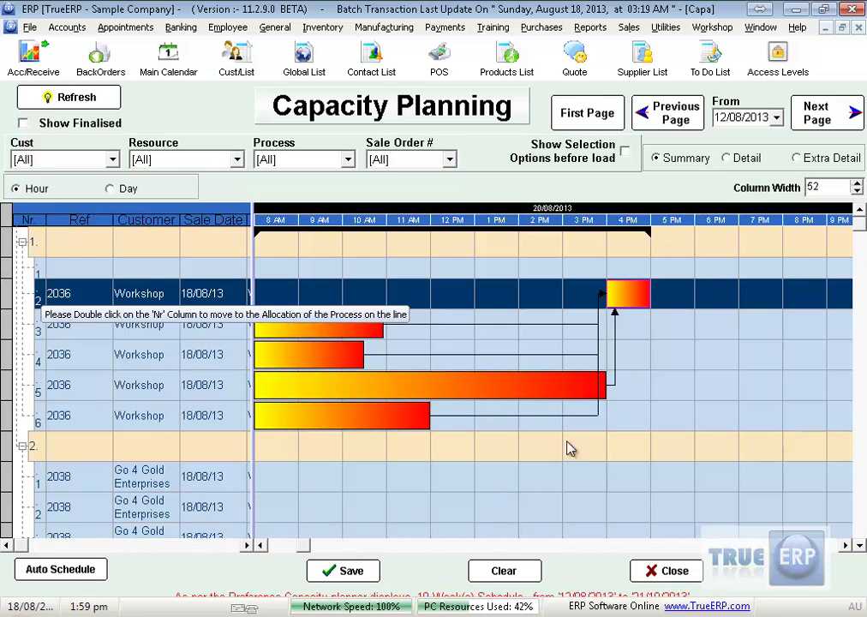
left_click(661, 571)
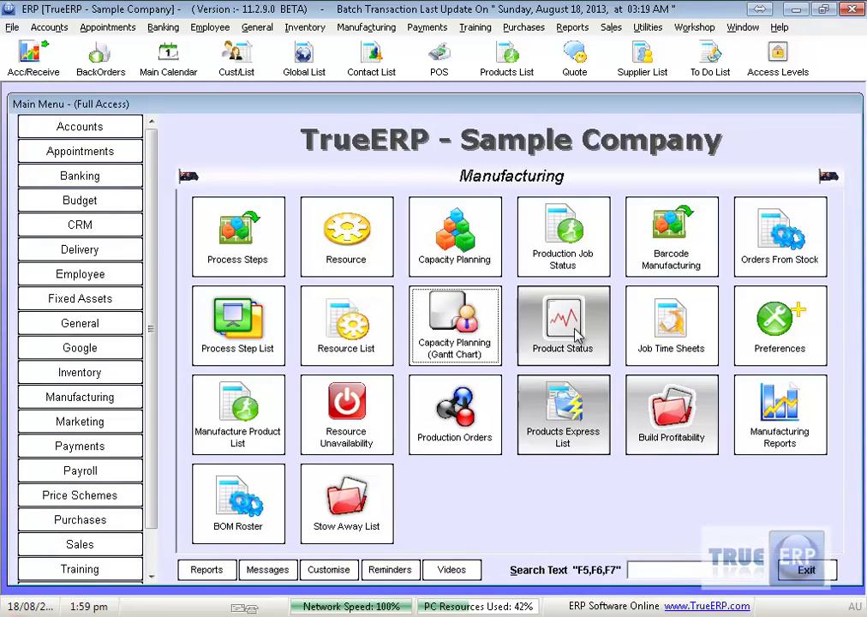
Auto-schedule all listed Wagon processes for Go 4 Gold Enterprises in Capacity Planning.
left_click(444, 226)
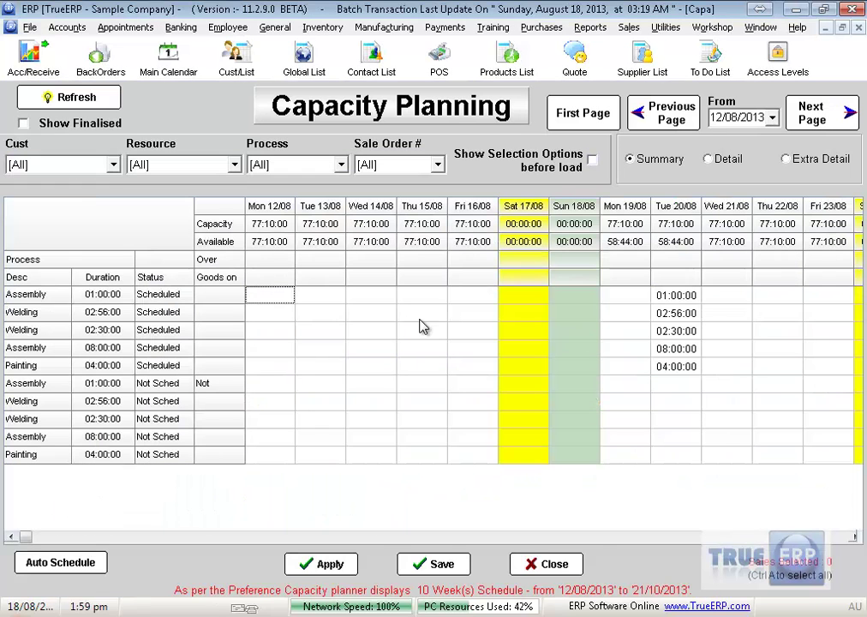
left_click(89, 563)
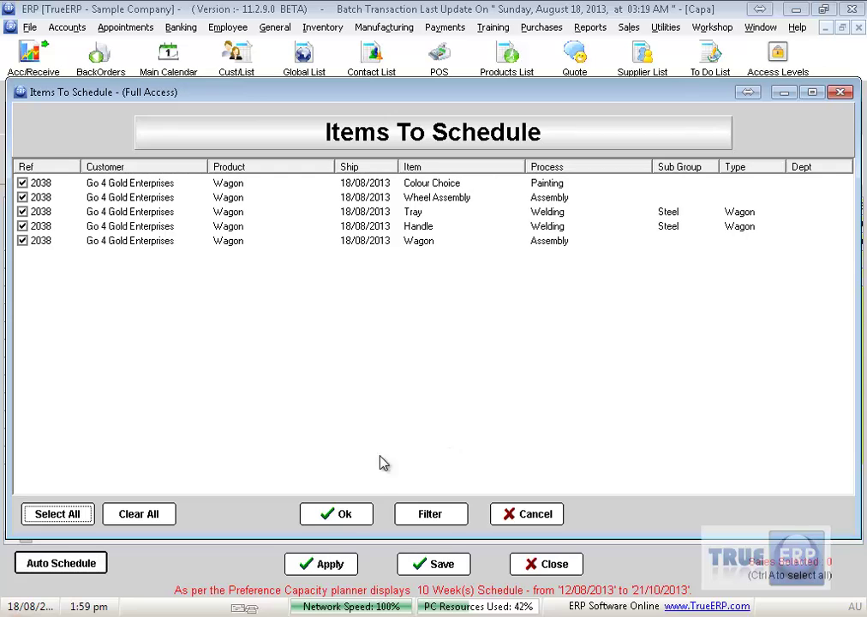
left_click(342, 514)
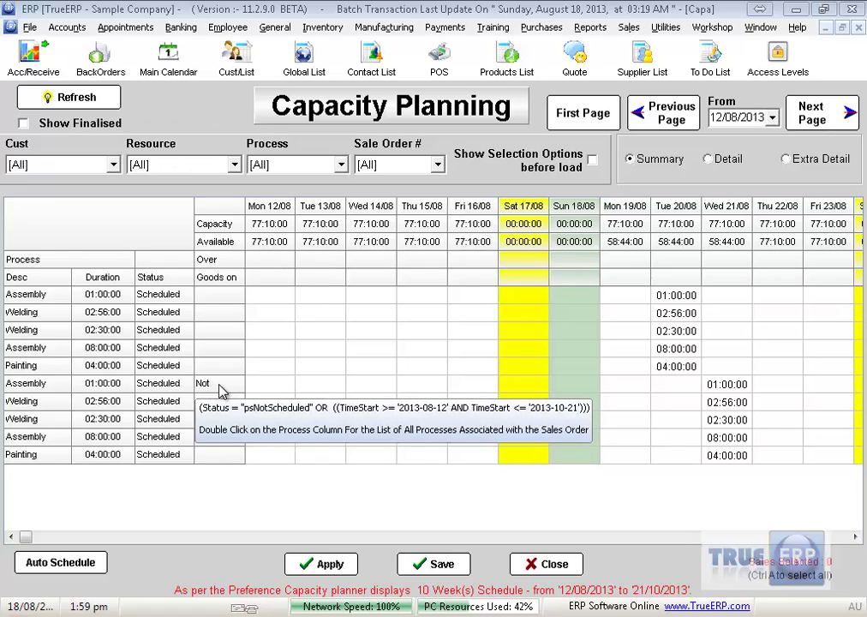
Select the five newly scheduled Wagon processes, preview their production job details, and close the preview.
left_click(675, 385)
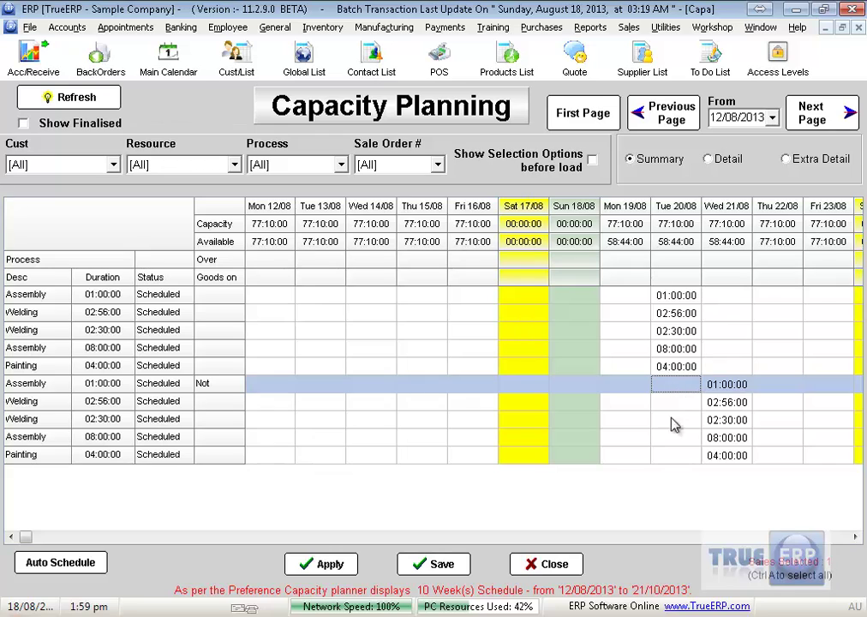
left_click(675, 461, "shift")
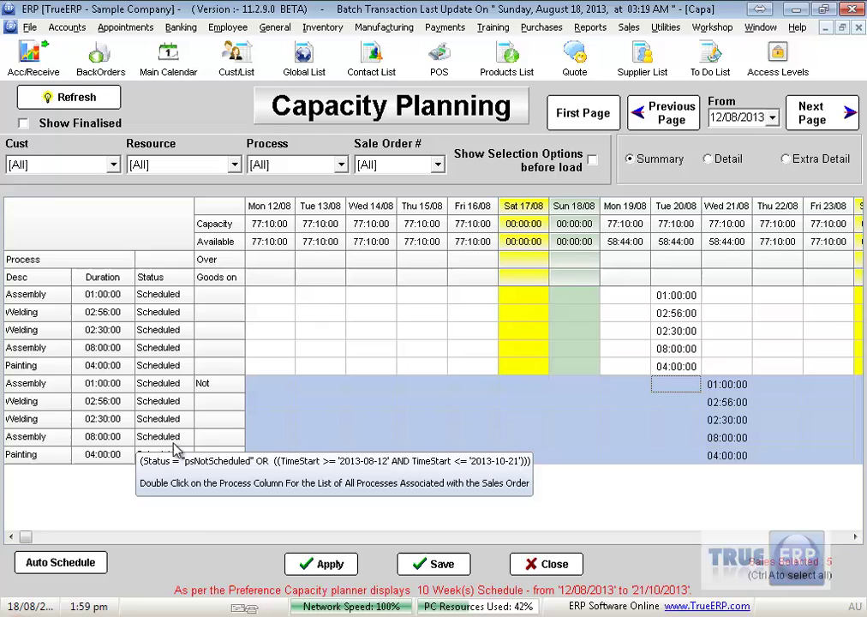
right_click(626, 385)
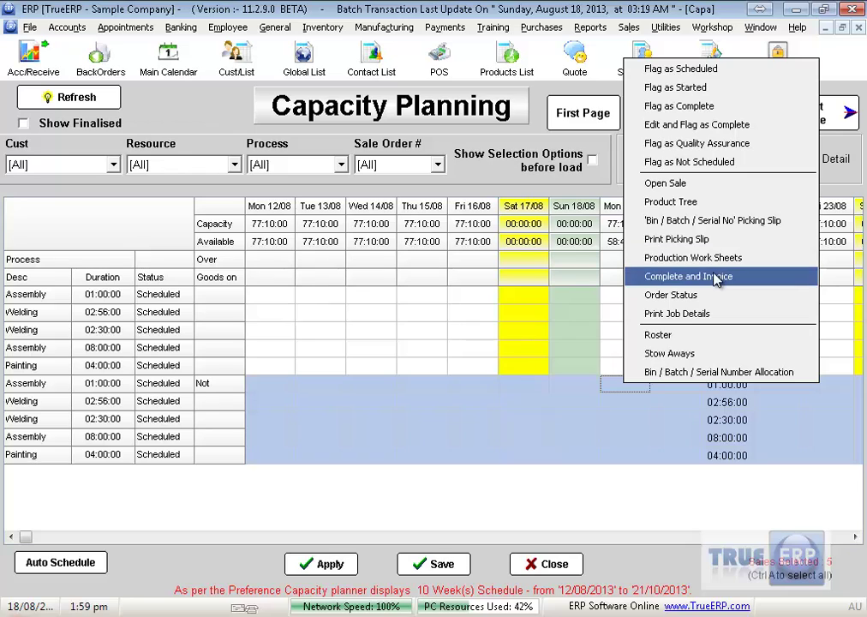
left_click(716, 314)
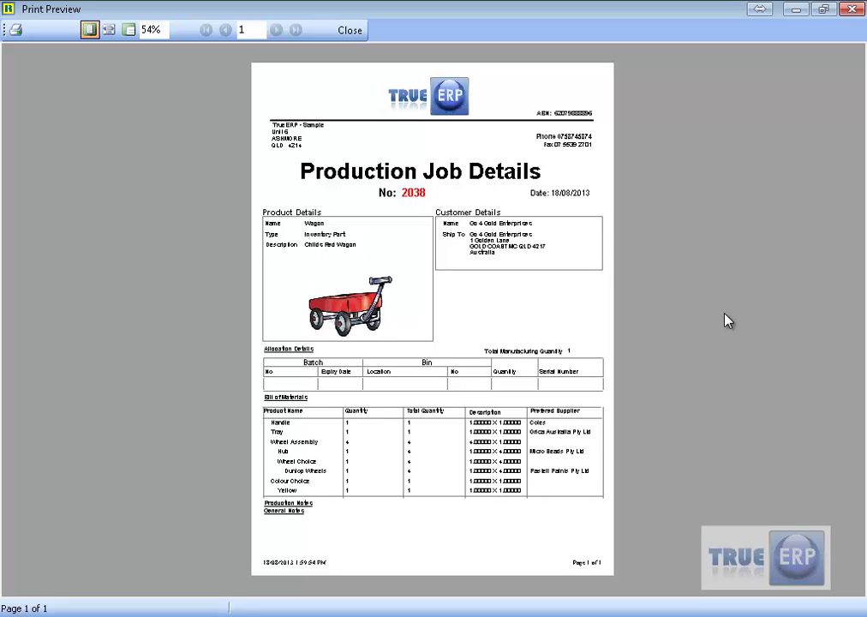
left_click(349, 30)
Preview the production work sheets for Assembly, Welding and Painting scheduled on 21/08/2013.
right_click(730, 402)
left_click(729, 268)
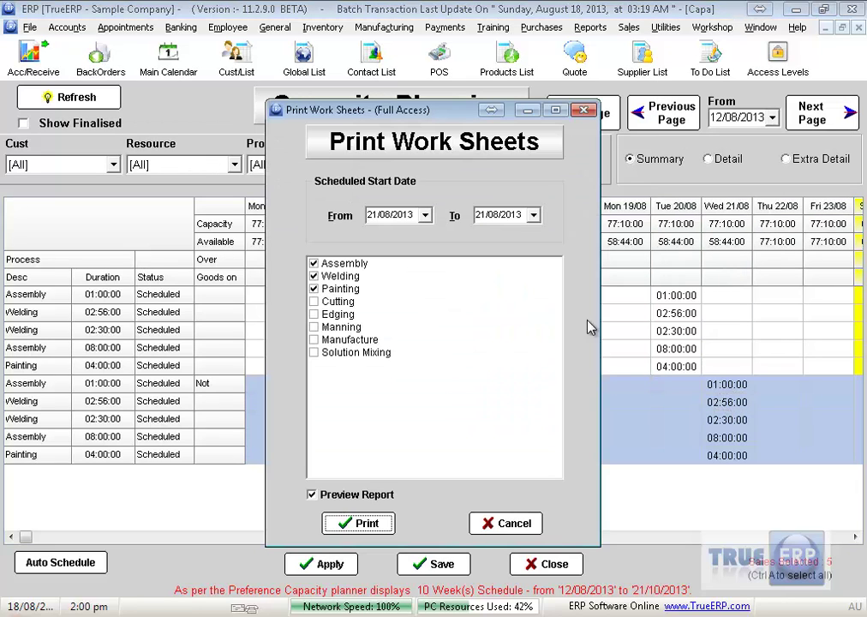
left_click(394, 515)
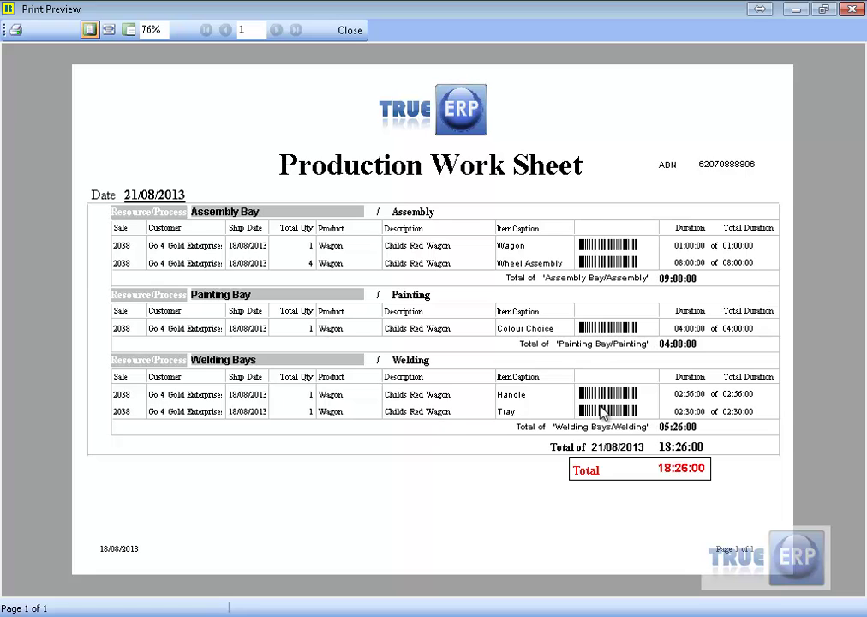
Convert the sales order of the five selected Wagon processes scheduled on 21/08 to complete them, and close Capacity Planning.
left_click(352, 31)
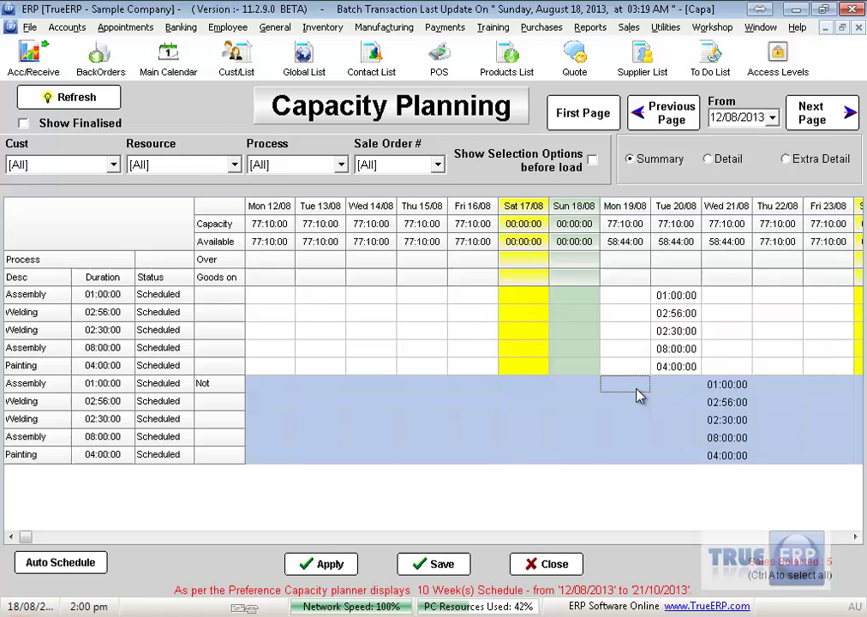
right_click(637, 386)
left_click(742, 283)
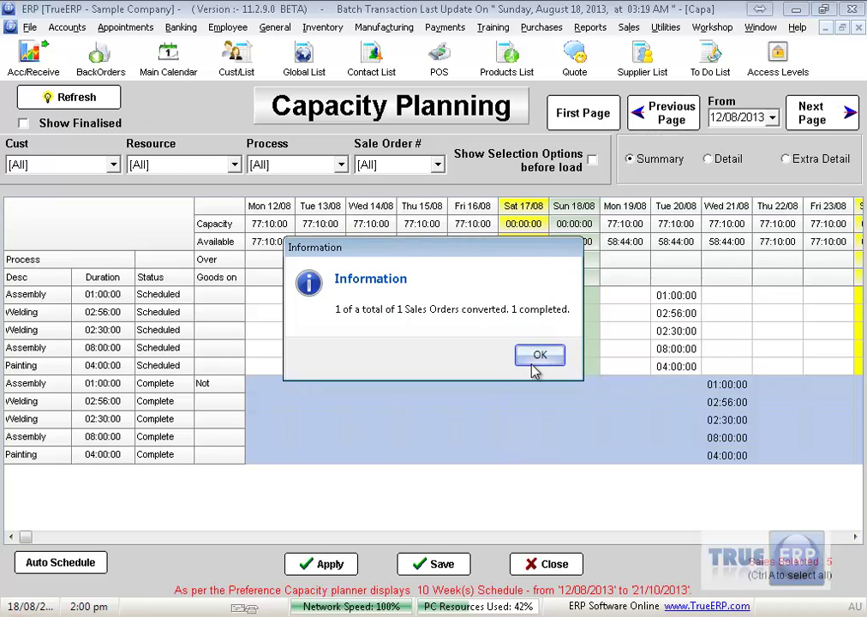
left_click(540, 355)
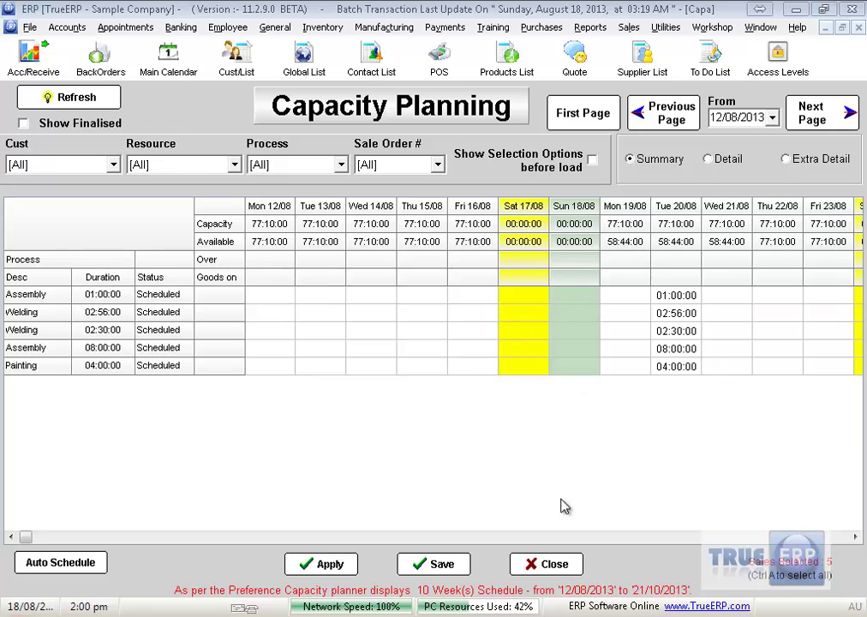
left_click(549, 563)
Open the Job Profitability report from the Jobs category of the Report Selector.
left_click(779, 419)
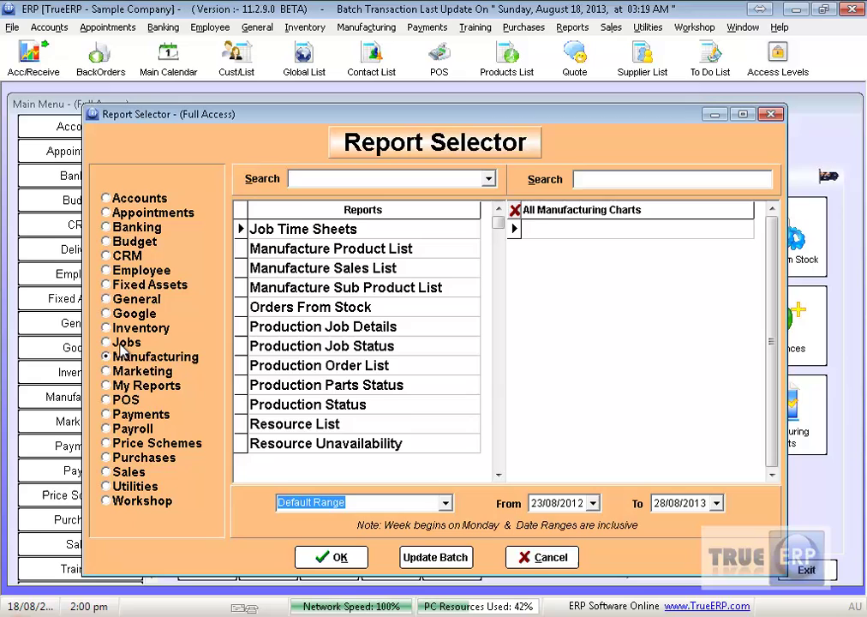
left_click(122, 341)
double_click(321, 345)
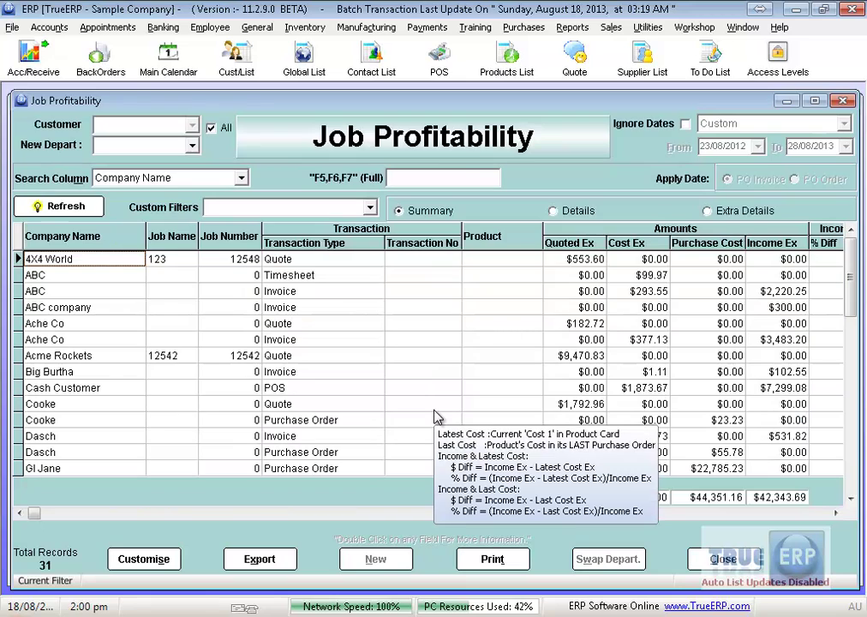
Filter the Job Profitability list by the company Cooke, and clear the filter before closing the report and the Report Selector.
left_click(128, 403)
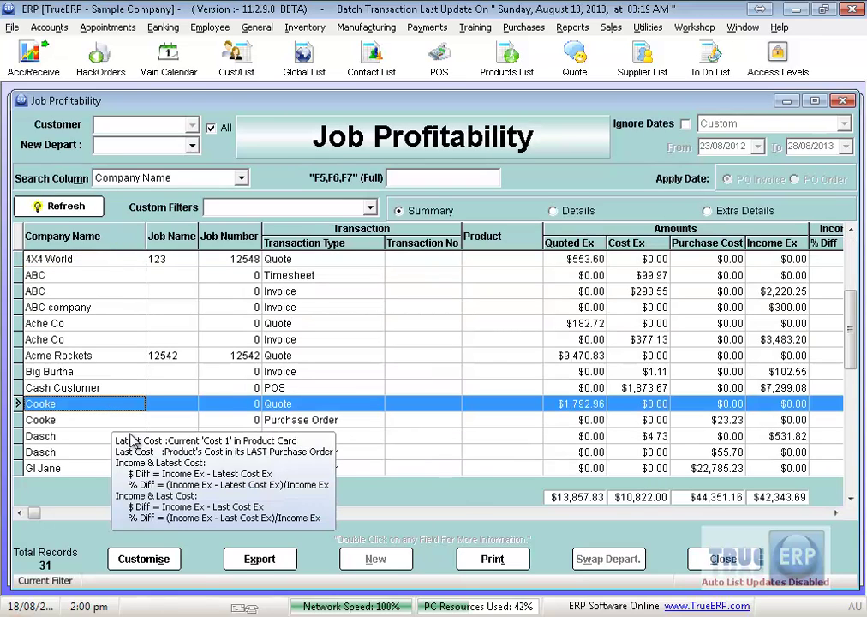
key("F6")
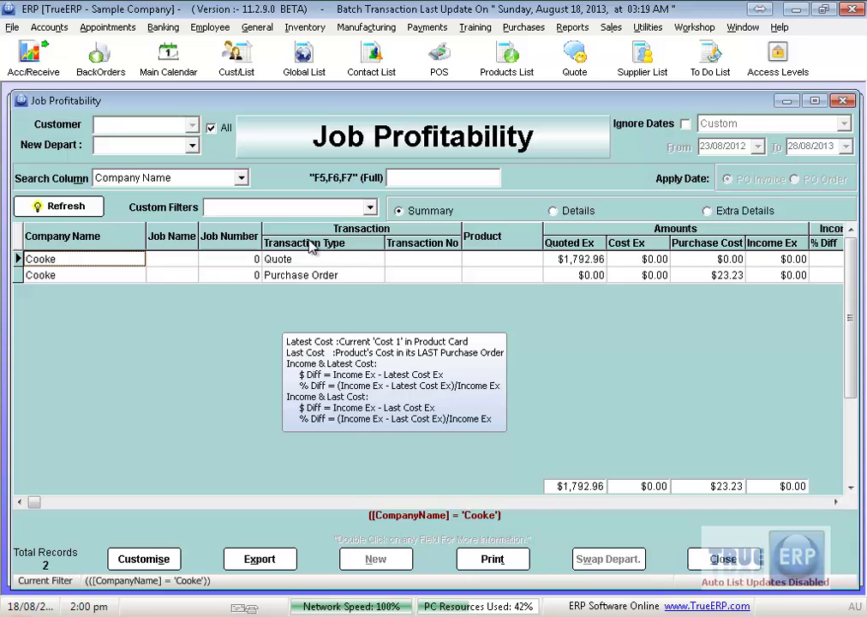
left_click(310, 259)
right_click(310, 258)
left_click(360, 287)
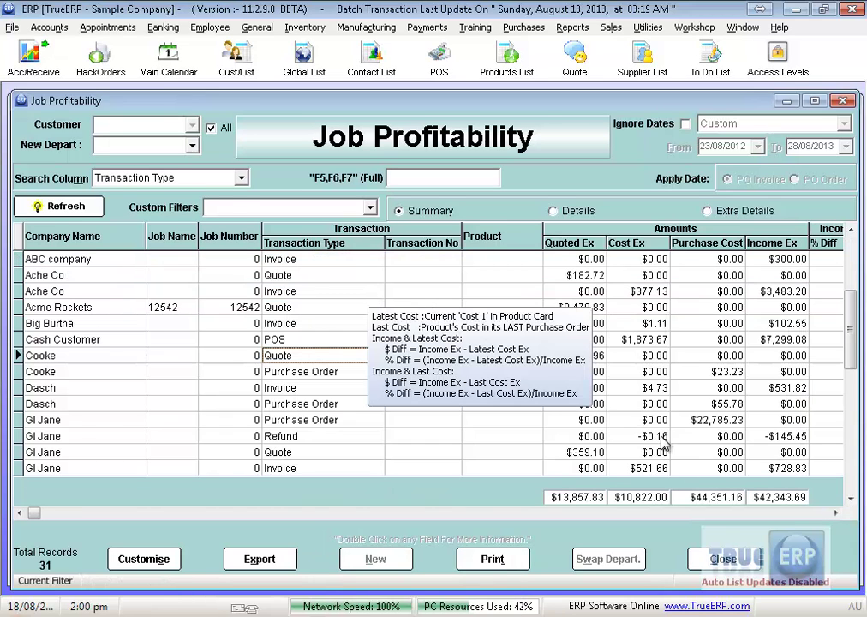
left_click(722, 558)
left_click(546, 559)
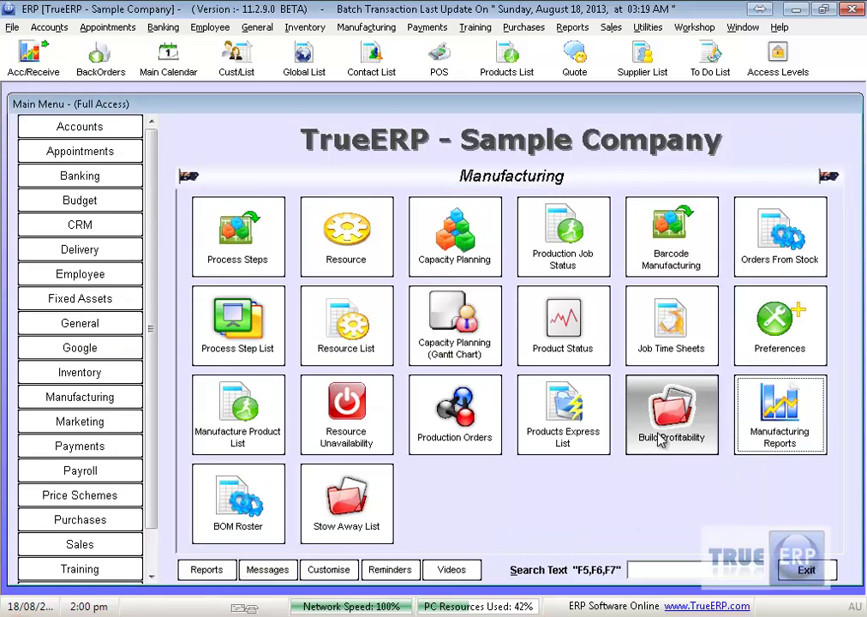
Examine the Build Profitability report for the Wagon sales, including its cost, sales price and difference columns, and close it.
left_click(672, 419)
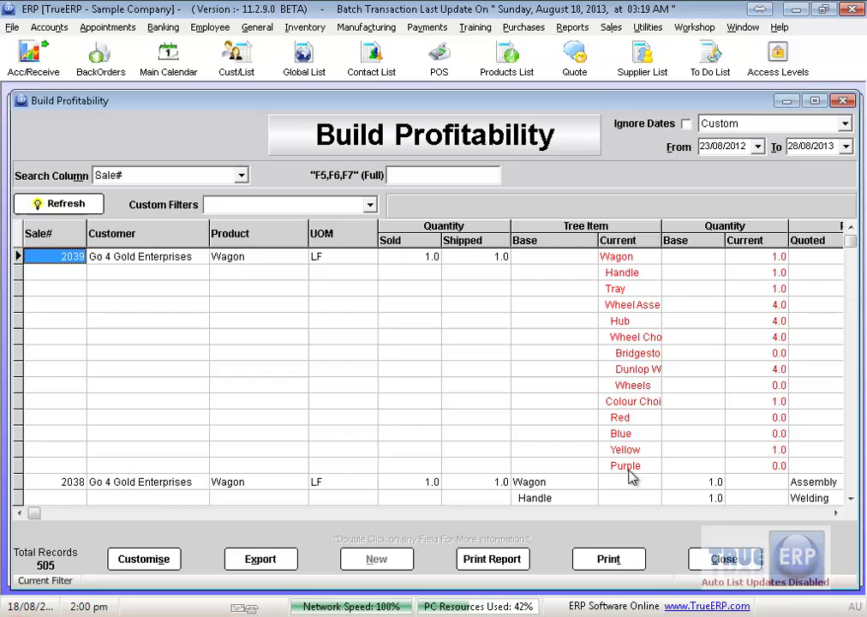
left_click(837, 513)
left_click(837, 514)
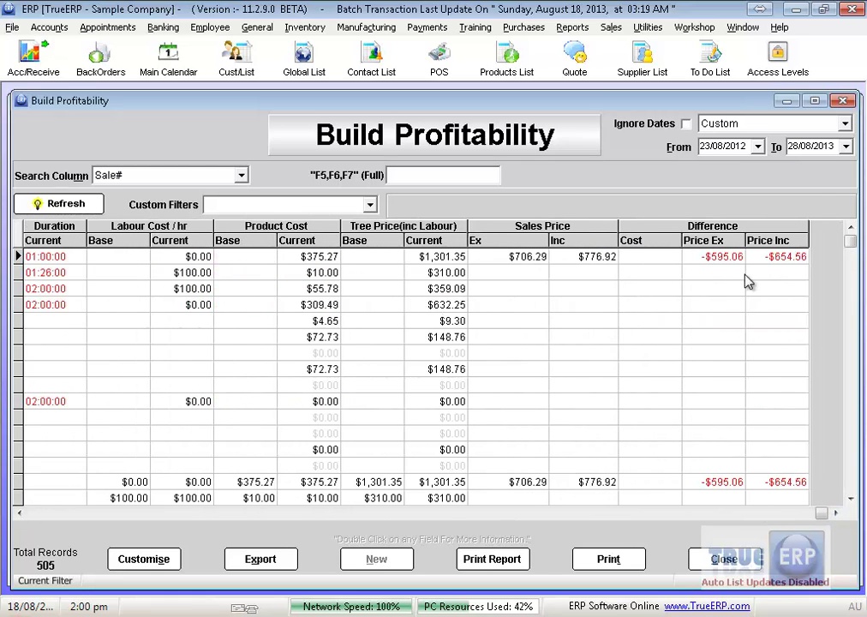
left_click(723, 559)
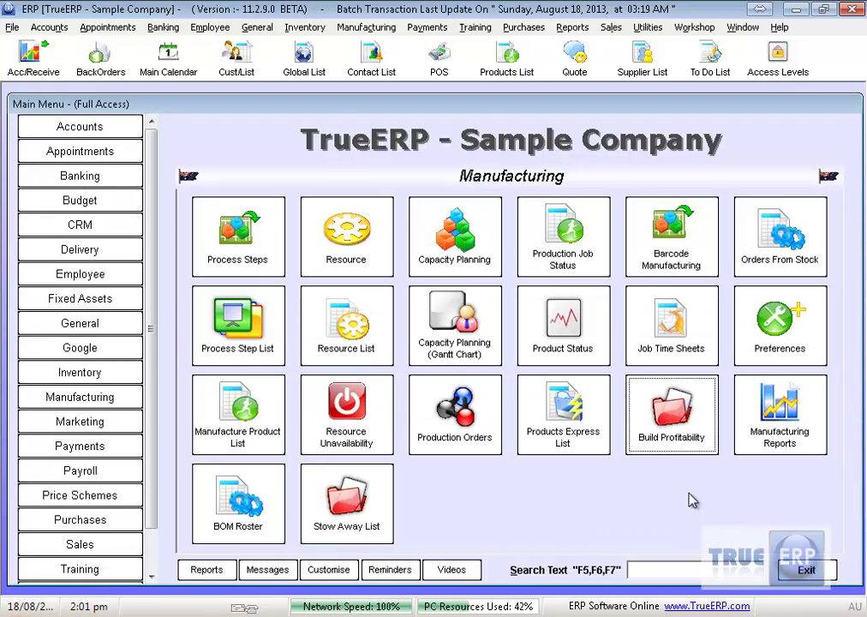